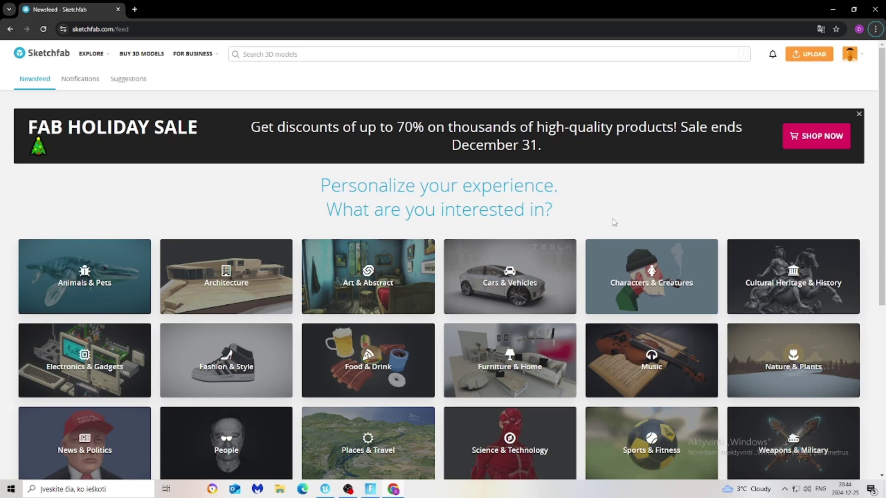
- Search Sketchfab for 'skyb' and download FREE - SkyBox Autumn Forest in its original fbx format
{"action": "left_click", "coordinate": [354, 54]}
{"action": "type", "text": "s"}
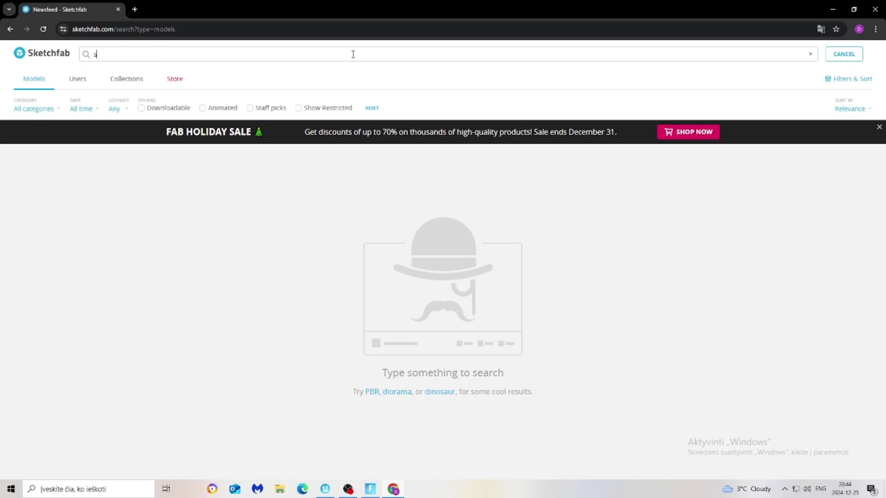
{"action": "type", "text": "kybox"}
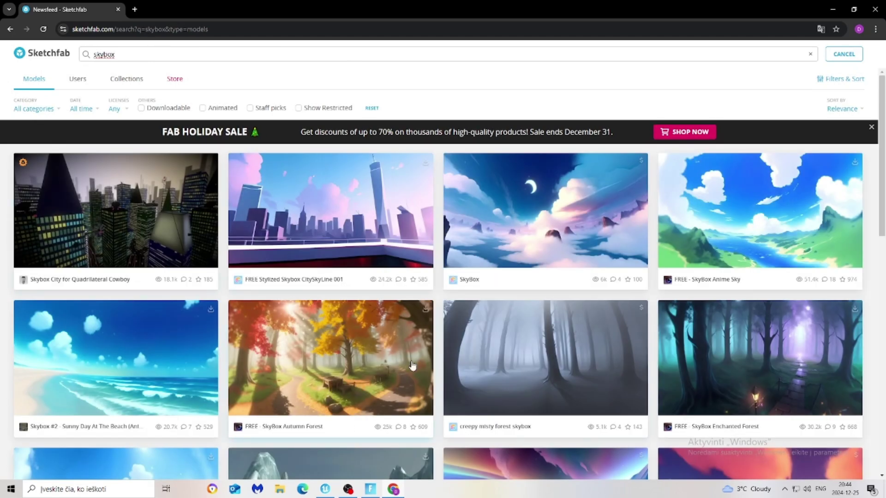
{"action": "scroll", "coordinate": [421, 357], "scroll_direction": "down", "scroll_amount": 1}
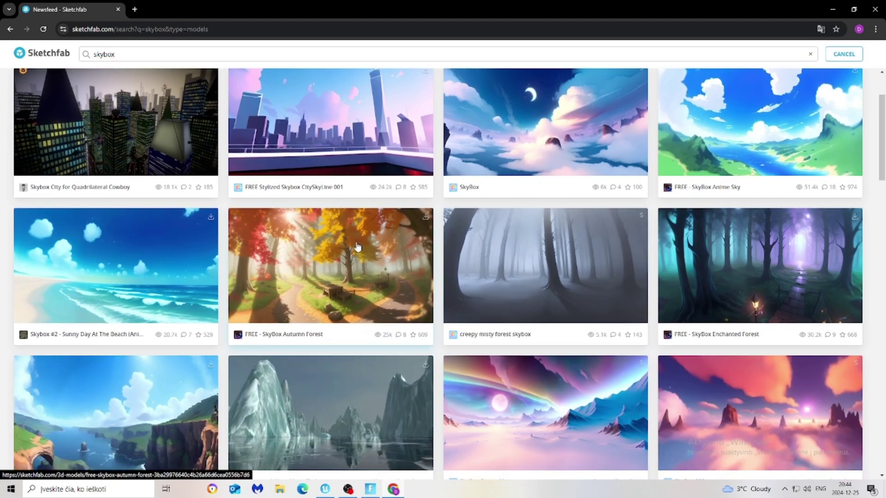
{"action": "left_click", "coordinate": [421, 357]}
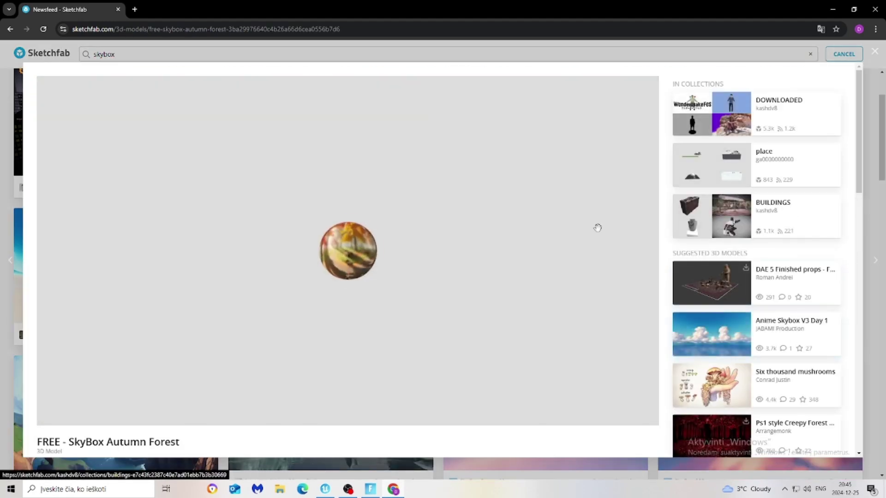
{"action": "scroll", "coordinate": [312, 412], "scroll_direction": "down", "scroll_amount": 3}
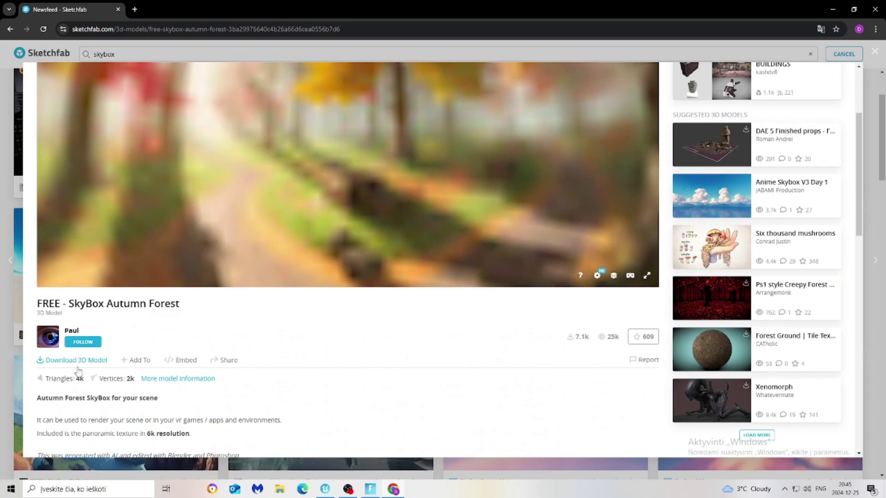
{"action": "left_click", "coordinate": [76, 360]}
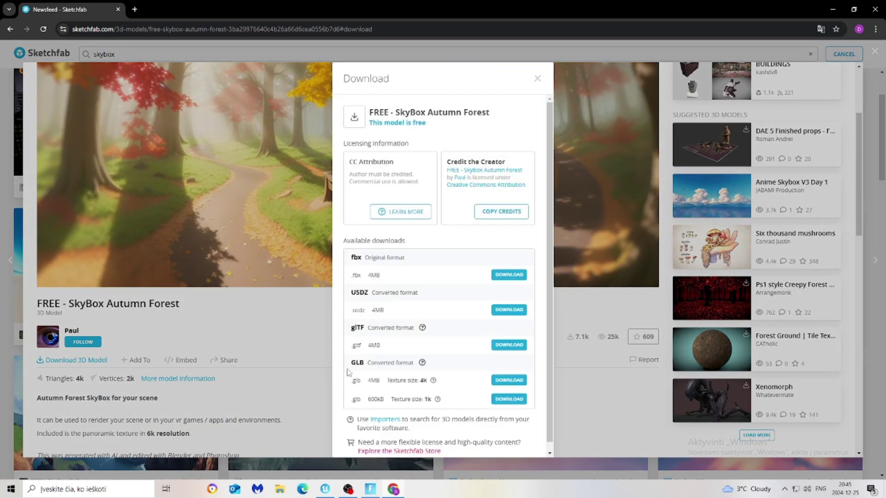
{"action": "left_click", "coordinate": [507, 275]}
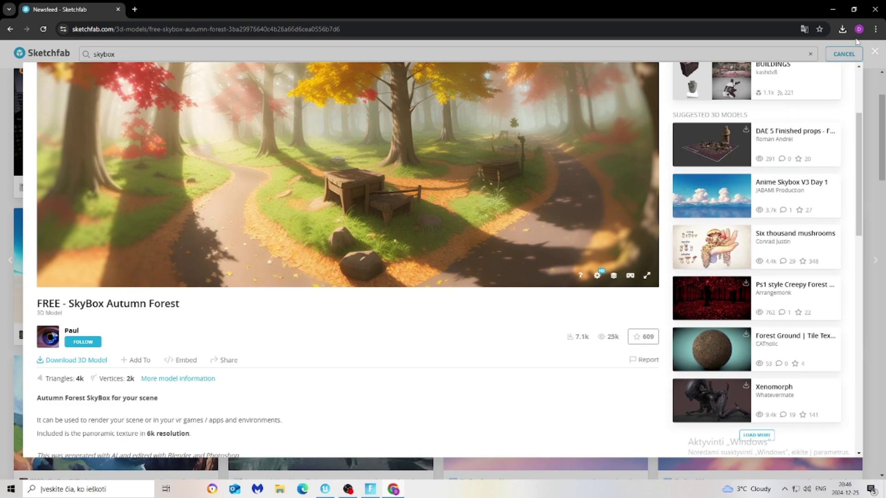
- Open the downloaded skybox zip and view autumn_forest.jpg inside its textures folder
{"action": "left_click", "coordinate": [842, 29]}
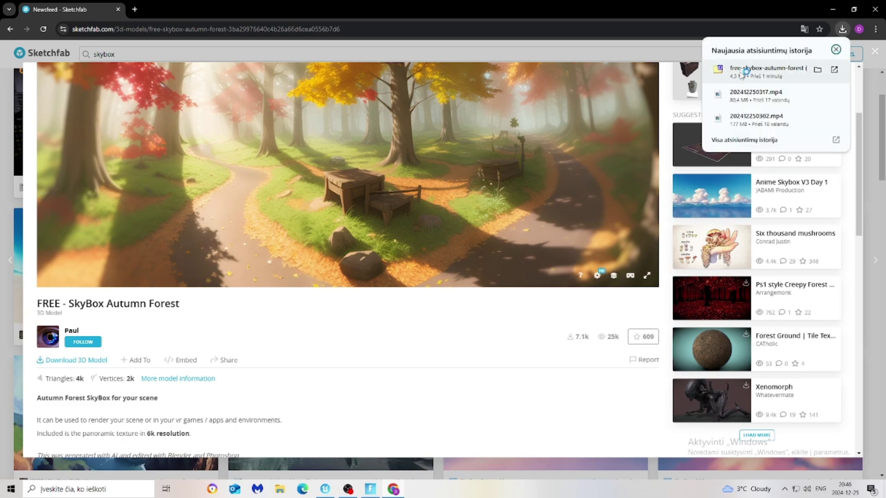
{"action": "left_click", "coordinate": [756, 70]}
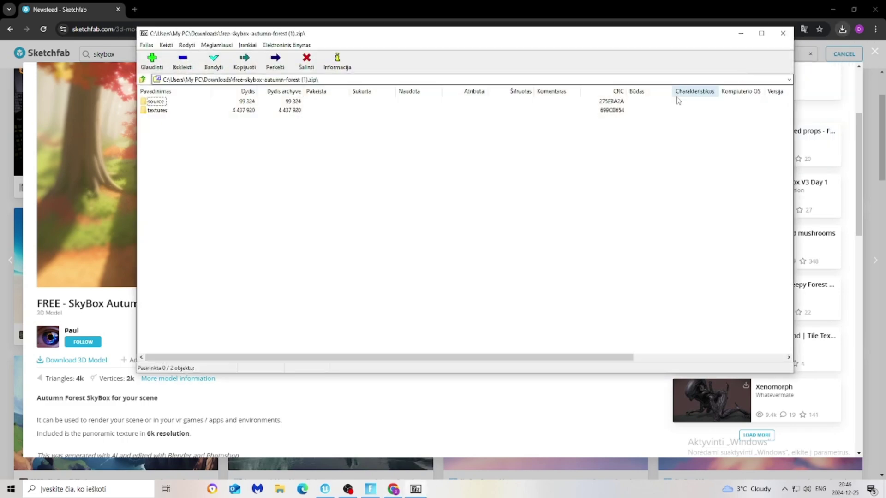
{"action": "double_click", "coordinate": [157, 111]}
{"action": "double_click", "coordinate": [170, 102]}
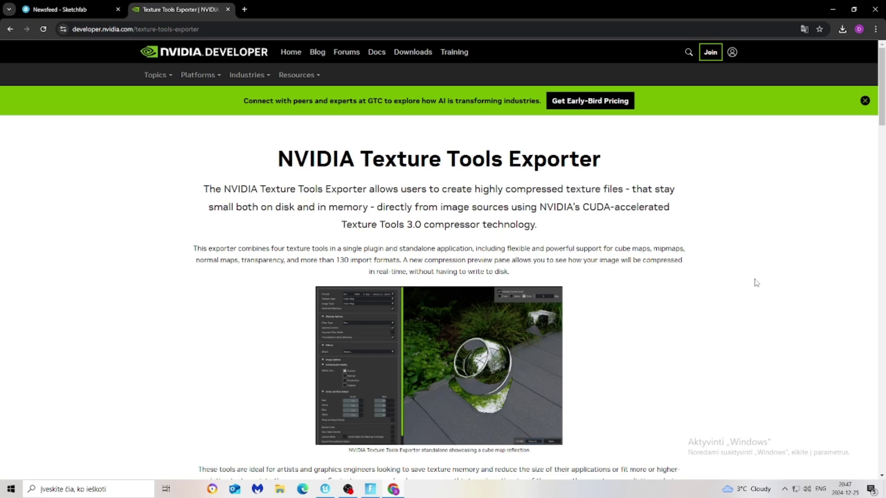
- Read the NVIDIA Texture Tools Exporter page, briefly selecting its heading text
{"action": "left_click_drag", "start_coordinate": [266, 158], "coordinate": [630, 166]}
{"action": "left_click", "coordinate": [723, 274]}
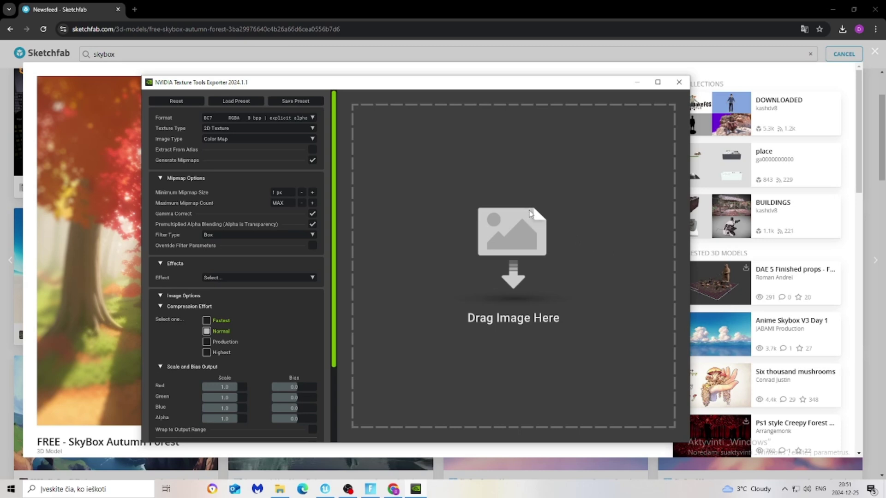
- Load autumn_forest.jpg from the desktop folder into the exporter and save it as HDR (*.hdr)
{"action": "left_click", "coordinate": [280, 490]}
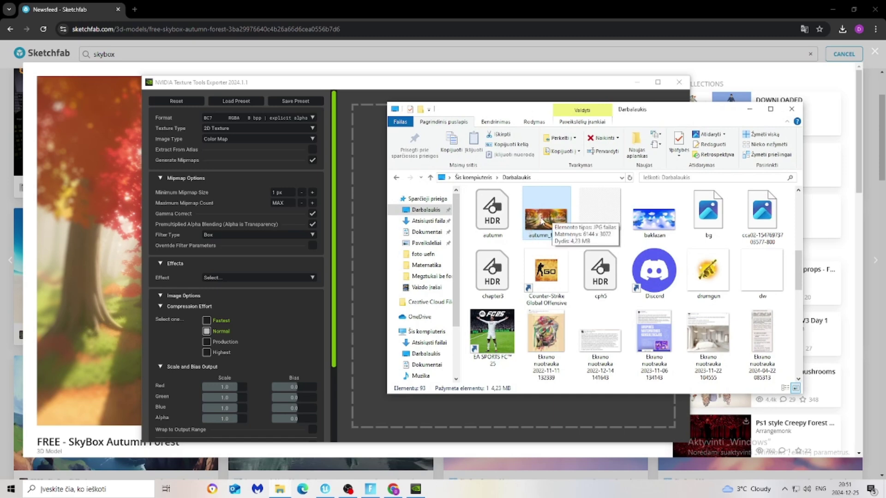
{"action": "left_click_drag", "start_coordinate": [542, 222], "coordinate": [364, 296]}
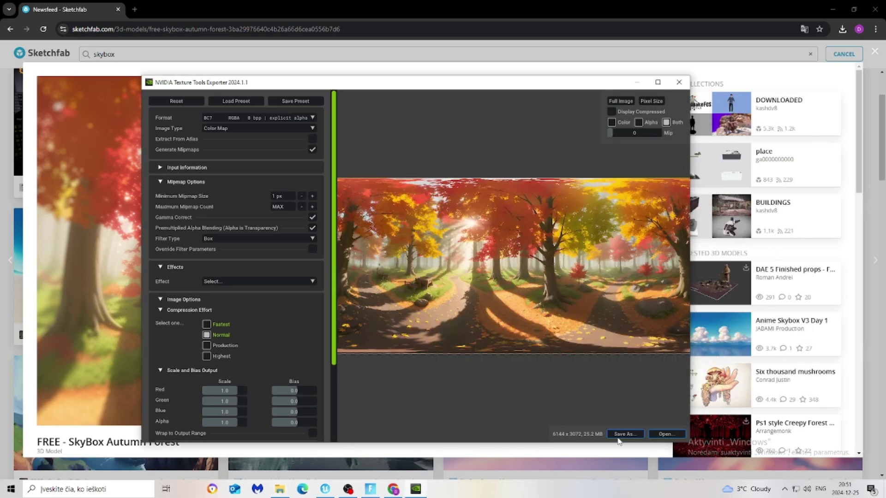
{"action": "left_click", "coordinate": [619, 436]}
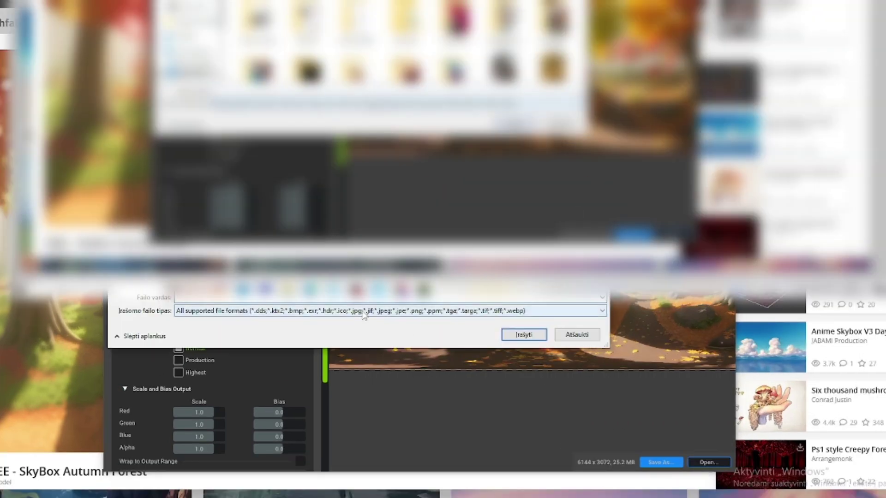
{"action": "left_click", "coordinate": [363, 313]}
{"action": "left_click", "coordinate": [194, 361]}
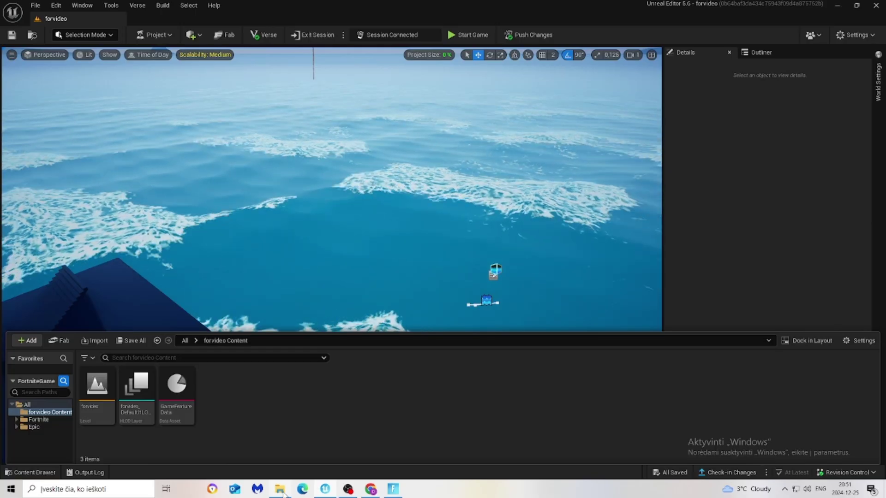
- Import the autumn HDR into the Content Browser, set Mip Gen Settings to NoMipmaps, and save it
{"action": "left_click", "coordinate": [280, 490]}
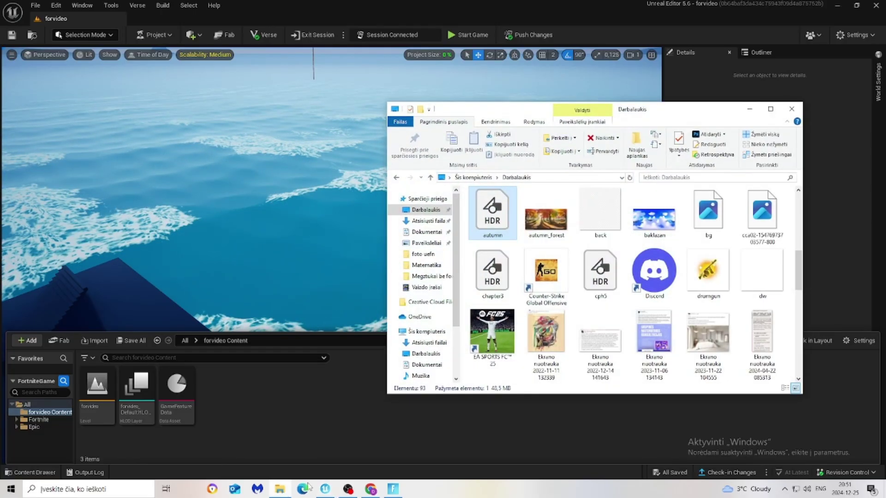
{"action": "left_click_drag", "start_coordinate": [493, 219], "coordinate": [218, 421]}
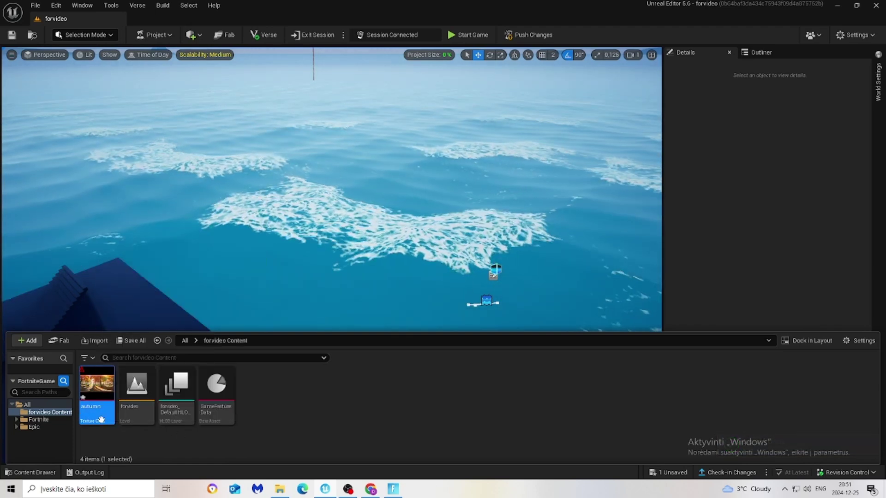
{"action": "double_click", "coordinate": [91, 416]}
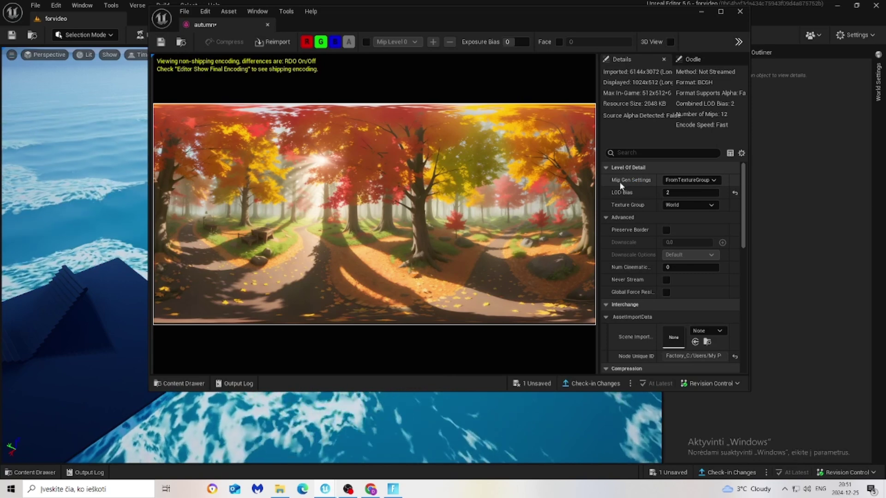
{"action": "left_click", "coordinate": [687, 181]}
{"action": "left_click", "coordinate": [691, 316]}
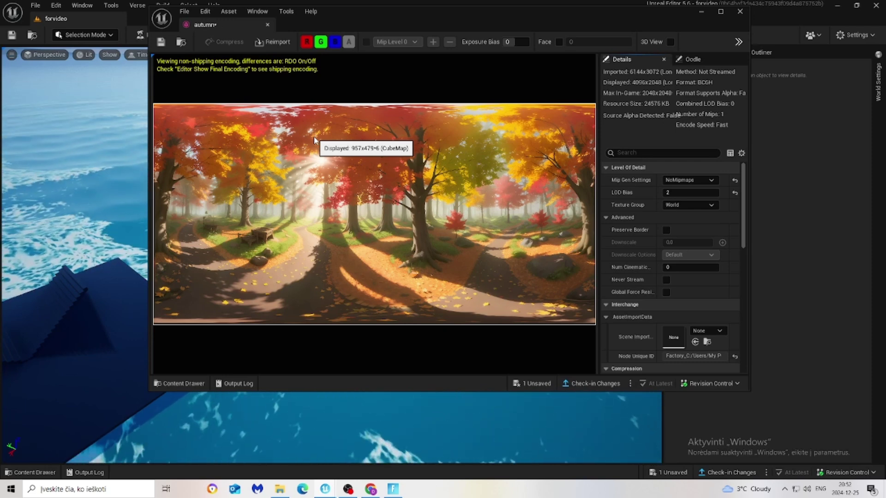
{"action": "key", "text": "ctrl+s"}
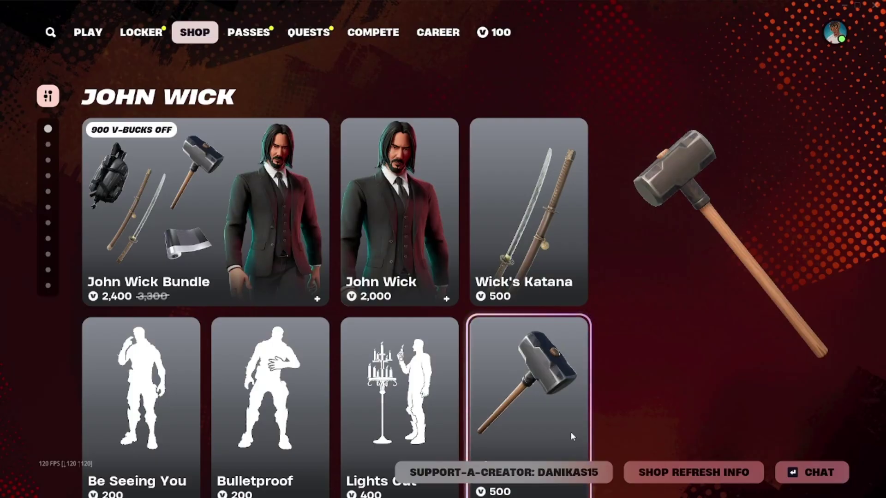
- Enter a creator code under SUPPORT-A-CREATOR in the Item Shop and confirm it
{"action": "left_click", "coordinate": [504, 472]}
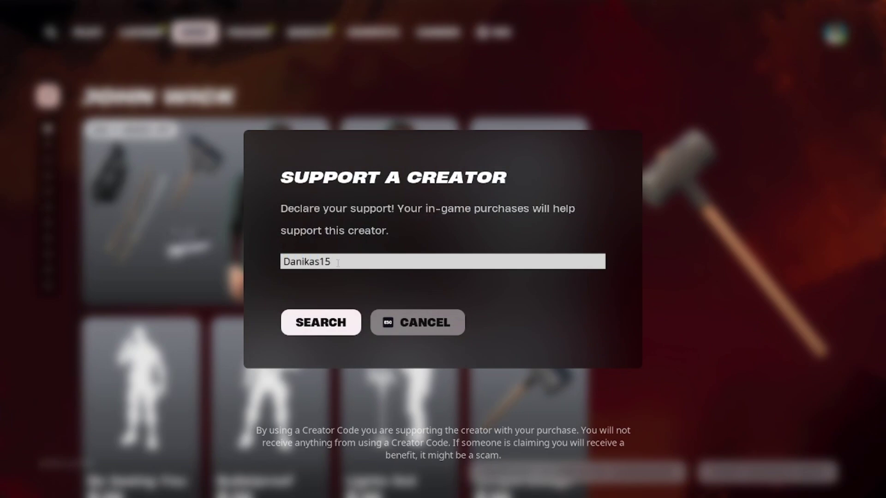
{"action": "left_click", "coordinate": [344, 325]}
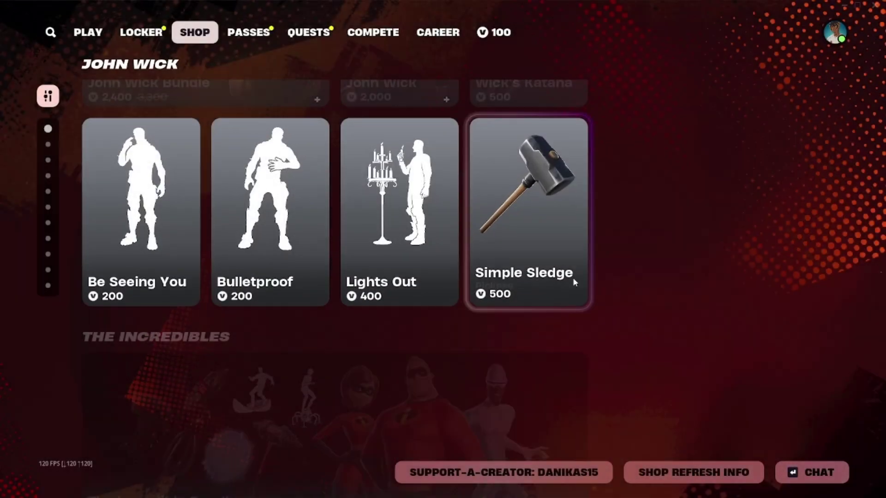
{"action": "scroll", "coordinate": [622, 446], "scroll_direction": "up", "scroll_amount": 2}
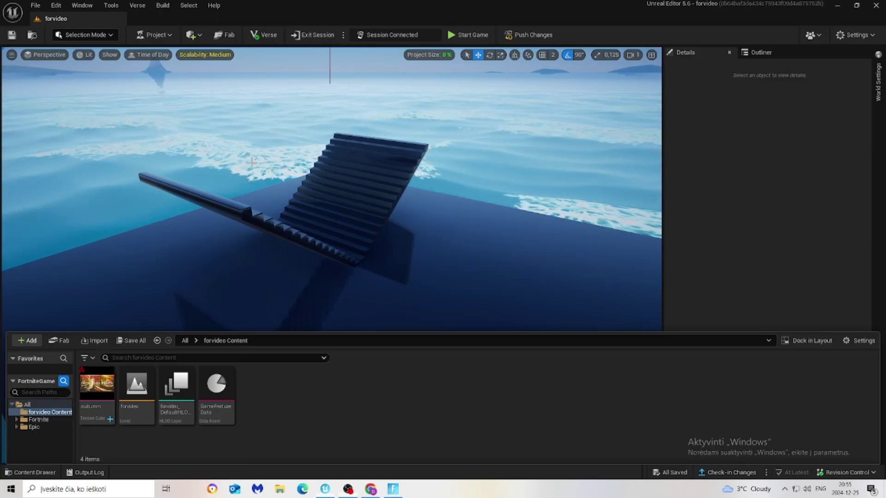
- In Modeling Mode, create and accept a sphere with a radius of 15000
{"action": "left_click", "coordinate": [102, 37]}
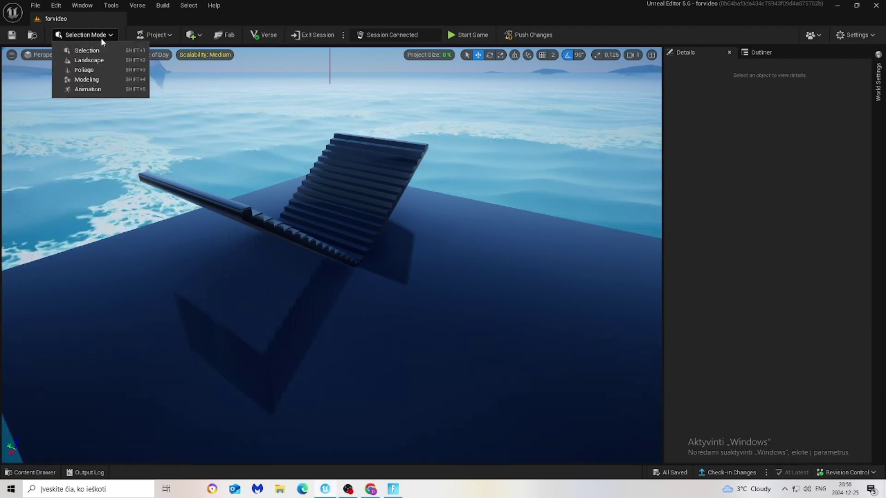
{"action": "left_click", "coordinate": [88, 79]}
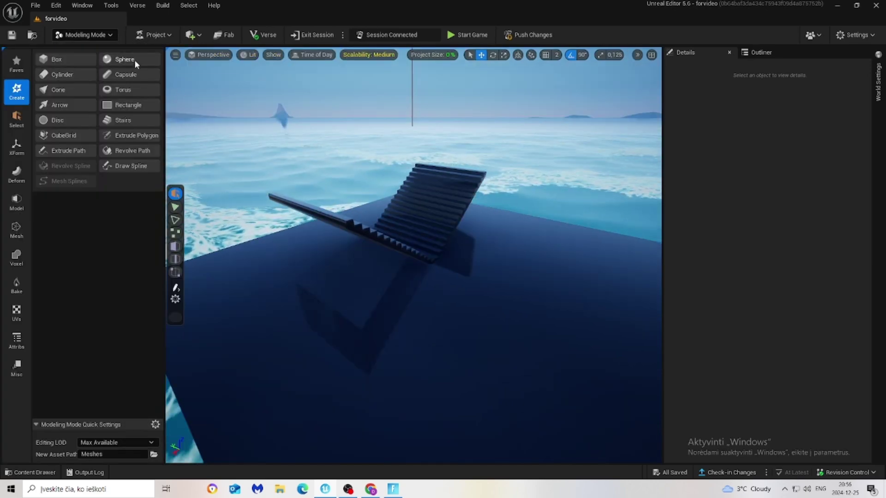
{"action": "left_click", "coordinate": [135, 59]}
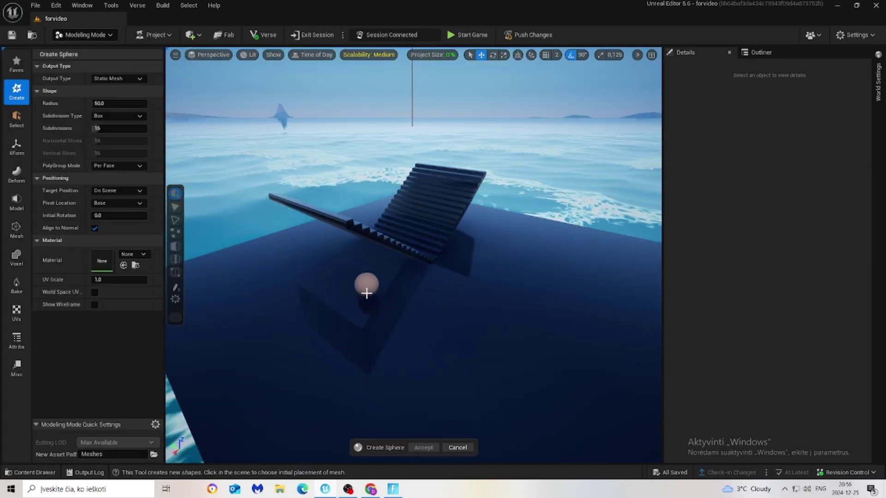
{"action": "left_click", "coordinate": [360, 281]}
{"action": "left_click", "coordinate": [109, 103]}
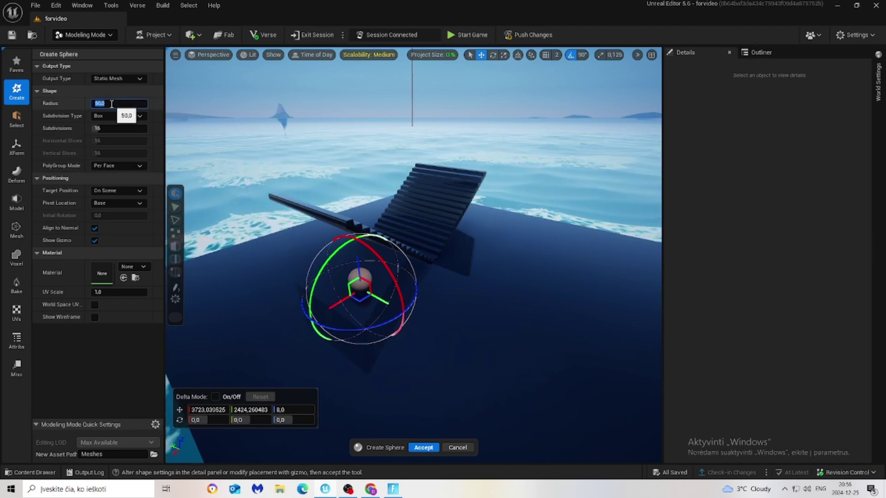
{"action": "type", "text": "15000"}
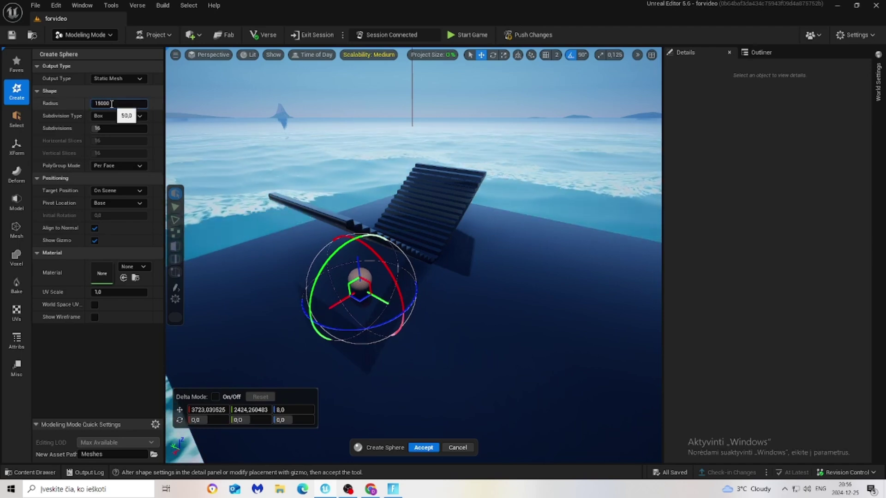
{"action": "key", "text": "Return"}
{"action": "left_click", "coordinate": [430, 449]}
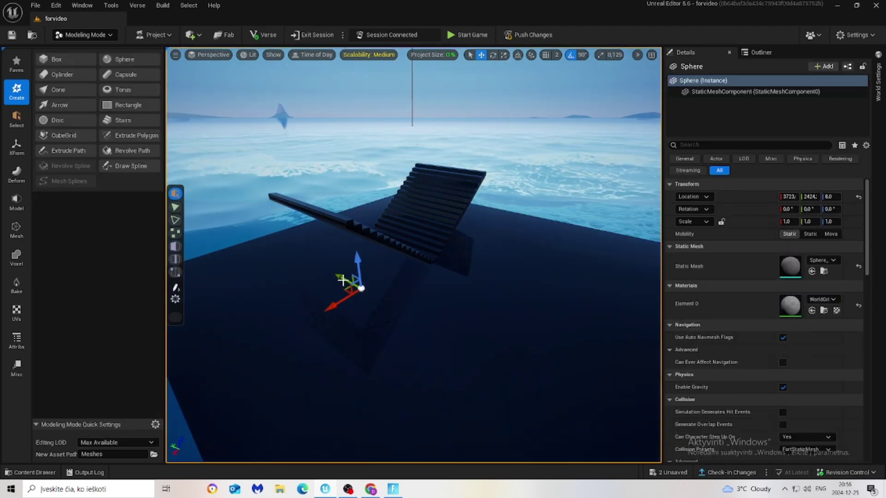
- Return to Selection Mode and bring up the forvideo content folder
{"action": "left_click", "coordinate": [118, 36]}
{"action": "left_click", "coordinate": [83, 54]}
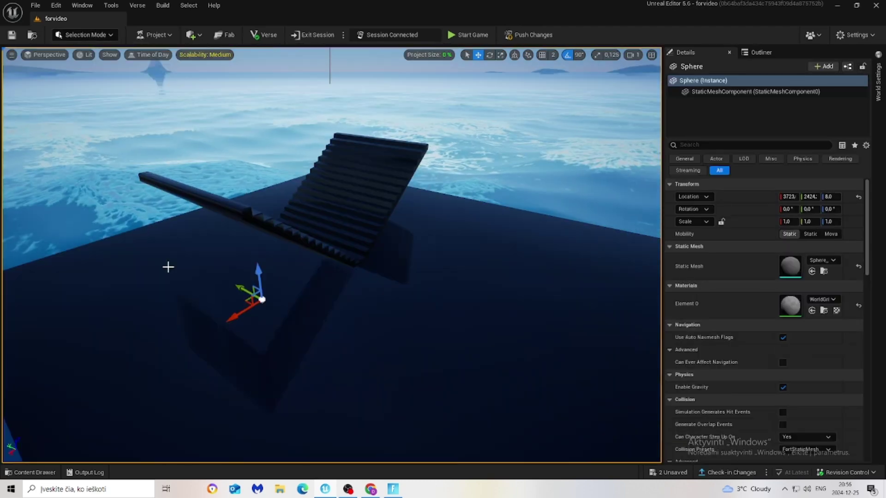
{"action": "left_click", "coordinate": [28, 473]}
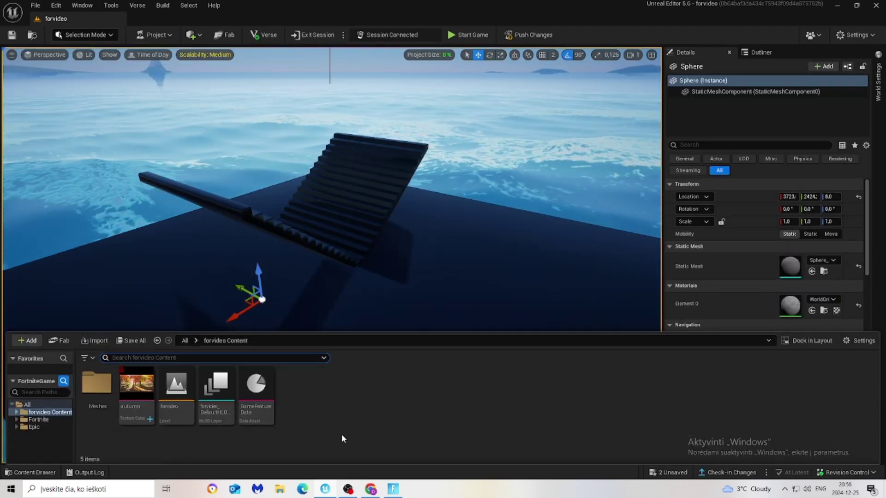
- Add a Material from the Content Drawer's right-click menu and name it skybox1
{"action": "right_click", "coordinate": [308, 416]}
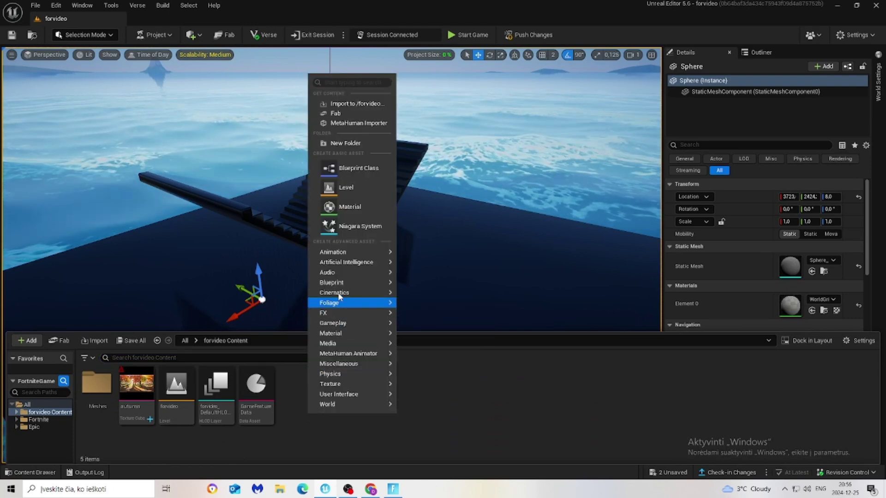
{"action": "mouse_move", "coordinate": [334, 335]}
{"action": "left_click", "coordinate": [428, 342]}
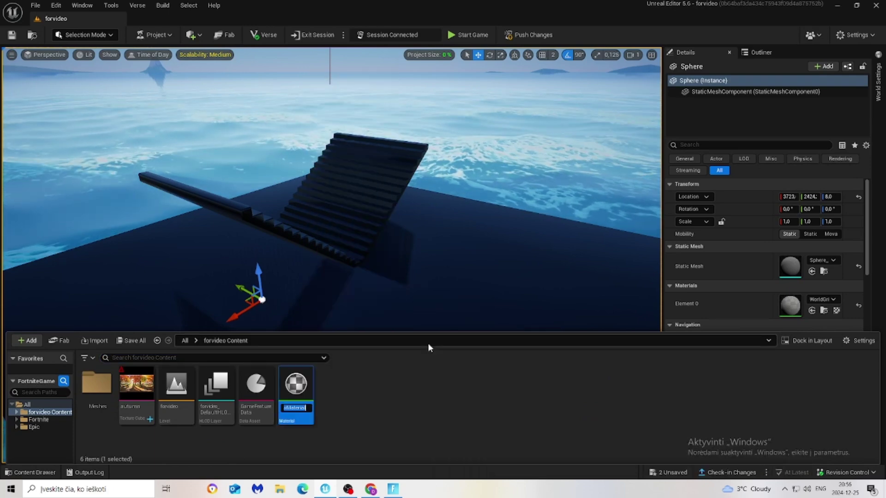
{"action": "type", "text": "s"}
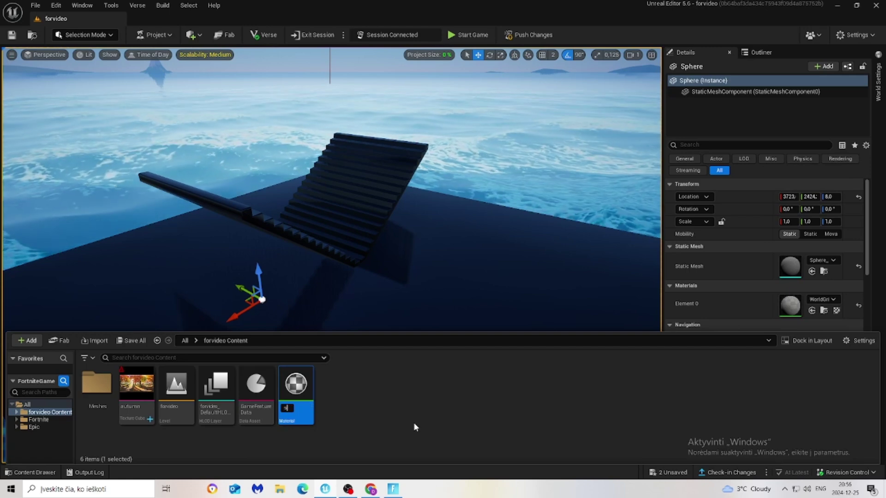
{"action": "type", "text": "kybox1"}
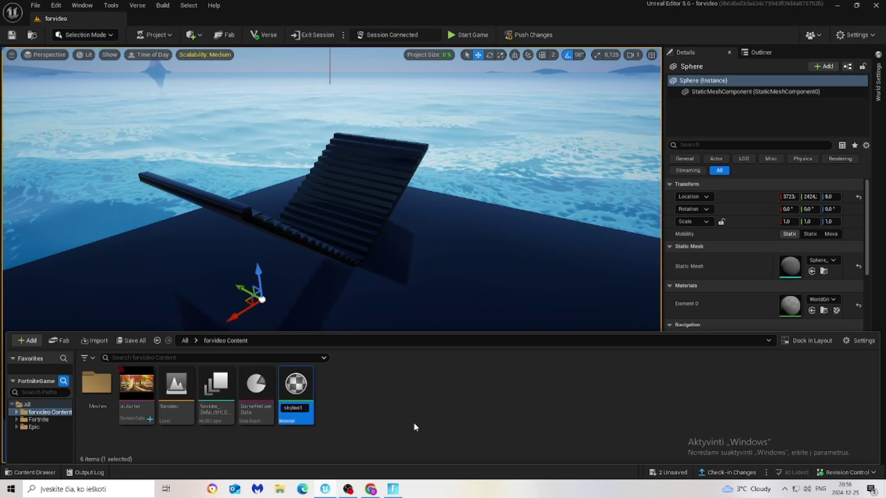
{"action": "key", "text": "Return"}
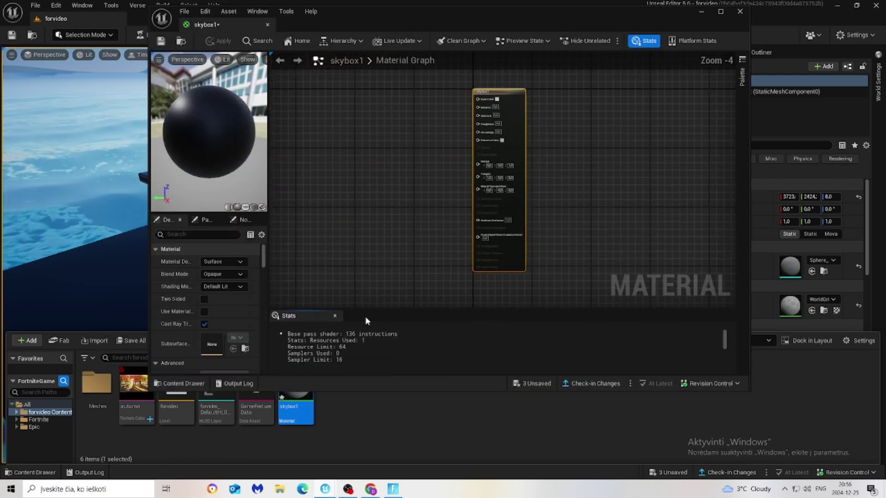
- Make skybox1 Two Sided with the Unlit shading model and Is Sky enabled
{"action": "left_click", "coordinate": [205, 300]}
{"action": "left_click", "coordinate": [214, 287]}
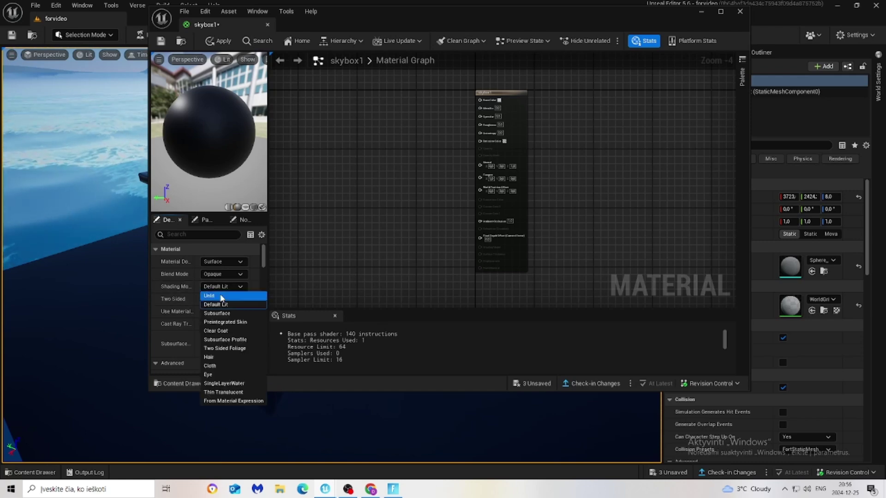
{"action": "left_click", "coordinate": [220, 293]}
{"action": "scroll", "coordinate": [224, 318], "scroll_direction": "down", "scroll_amount": 5}
{"action": "scroll", "coordinate": [216, 311], "scroll_direction": "down", "scroll_amount": 3}
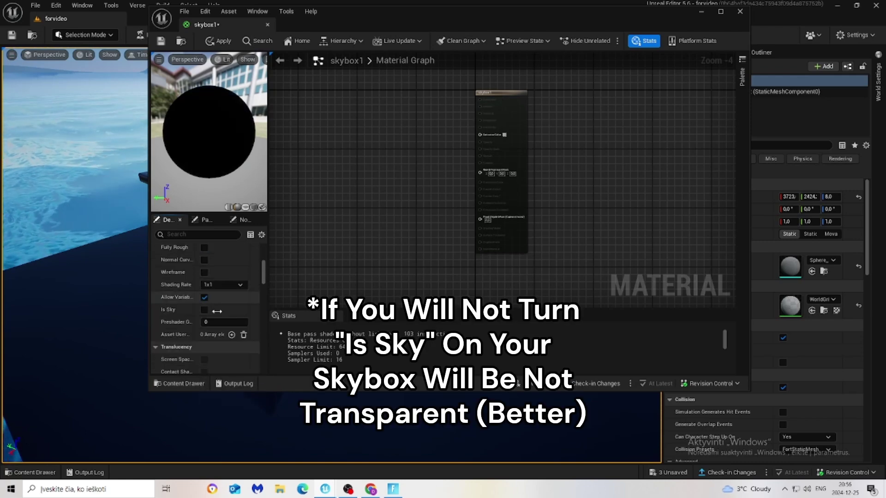
{"action": "left_click", "coordinate": [204, 294]}
{"action": "scroll", "coordinate": [414, 237], "scroll_direction": "up", "scroll_amount": 4}
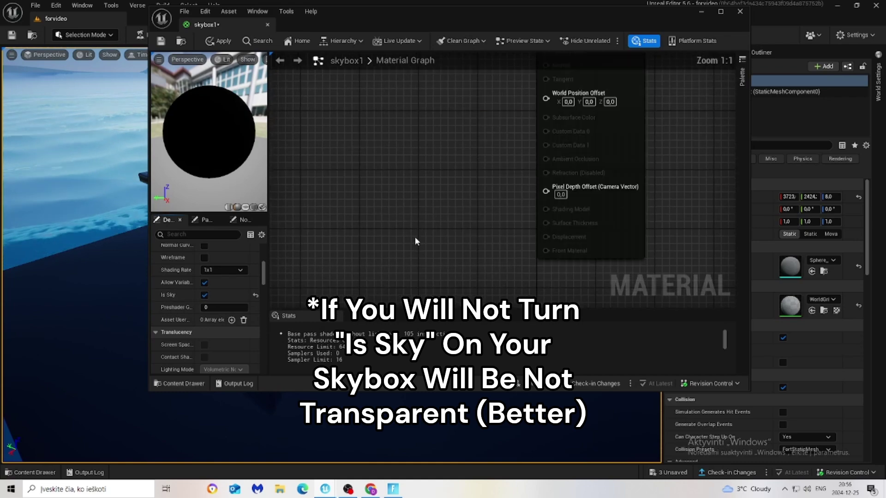
{"action": "scroll", "coordinate": [370, 234], "scroll_direction": "down", "scroll_amount": 4}
- Add the autumn cubemap texture to the graph as a Texture Sample node
{"action": "key", "text": "ctrl+space"}
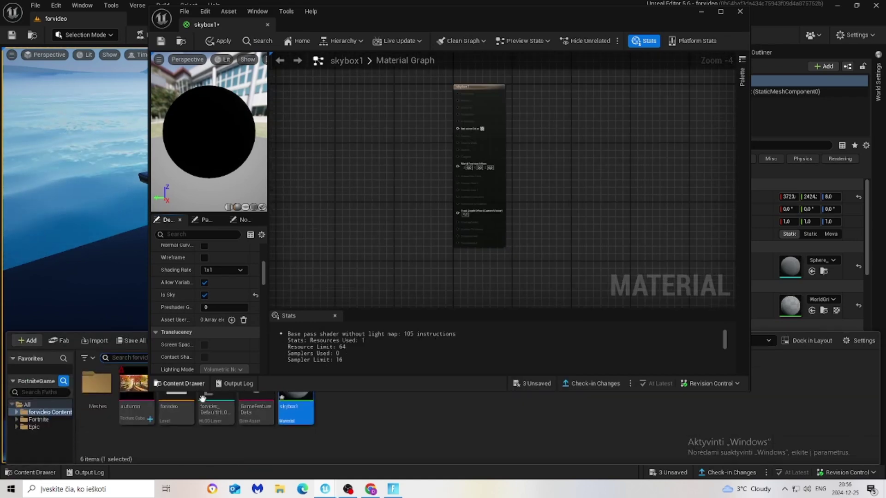
{"action": "left_click_drag", "start_coordinate": [137, 413], "coordinate": [499, 125]}
{"action": "scroll", "coordinate": [378, 136], "scroll_direction": "up", "scroll_amount": 2}
{"action": "left_click_drag", "start_coordinate": [366, 157], "coordinate": [406, 146]}
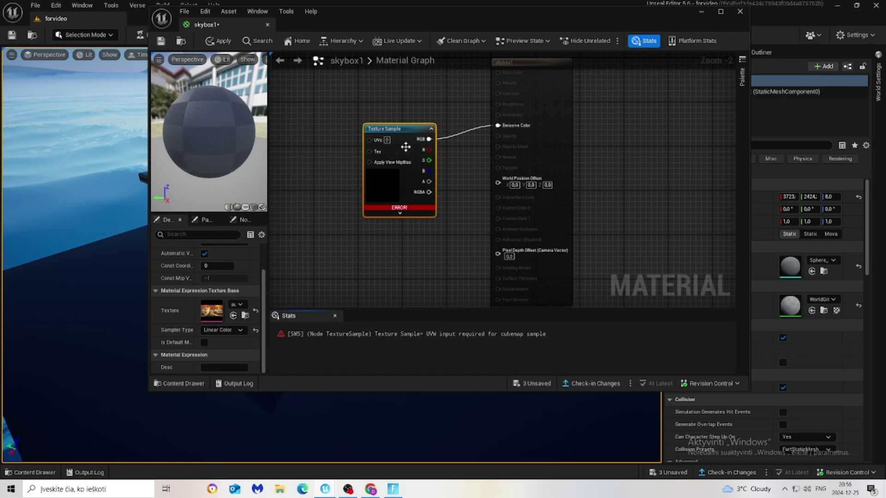
- Add a Reflection Vector node and wire it into the texture sample's UVs
{"action": "right_click", "coordinate": [305, 166]}
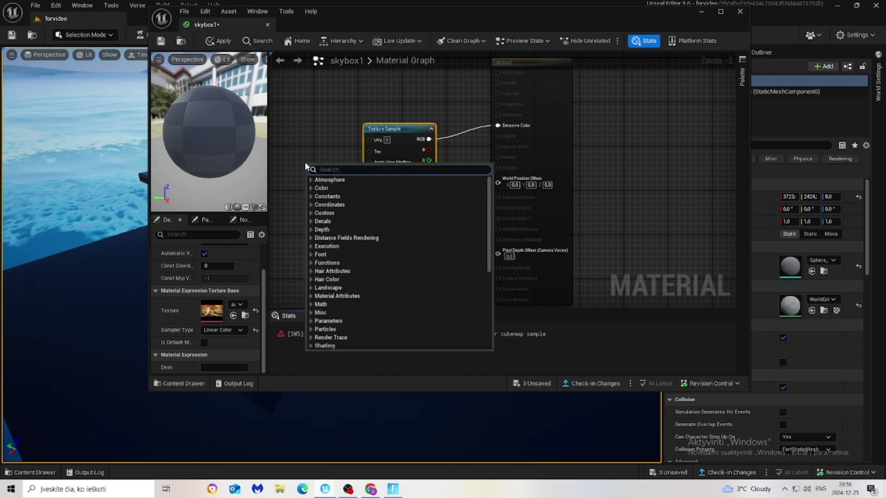
{"action": "type", "text": "reflec"}
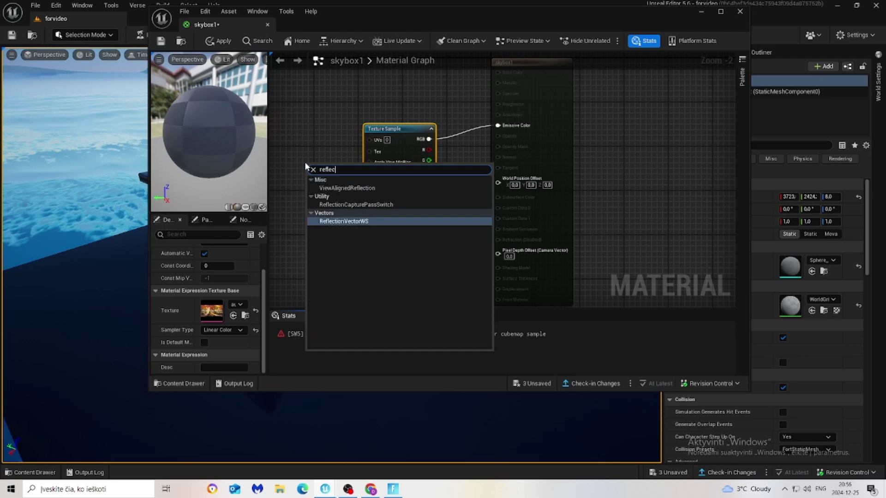
{"action": "left_click", "coordinate": [351, 222]}
{"action": "right_click_drag", "start_coordinate": [342, 180], "coordinate": [432, 184]}
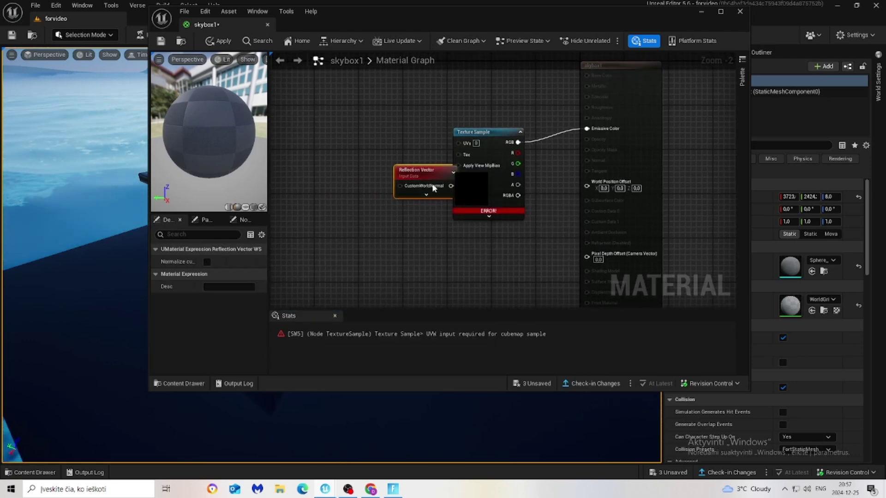
{"action": "left_click_drag", "start_coordinate": [432, 184], "coordinate": [458, 142]}
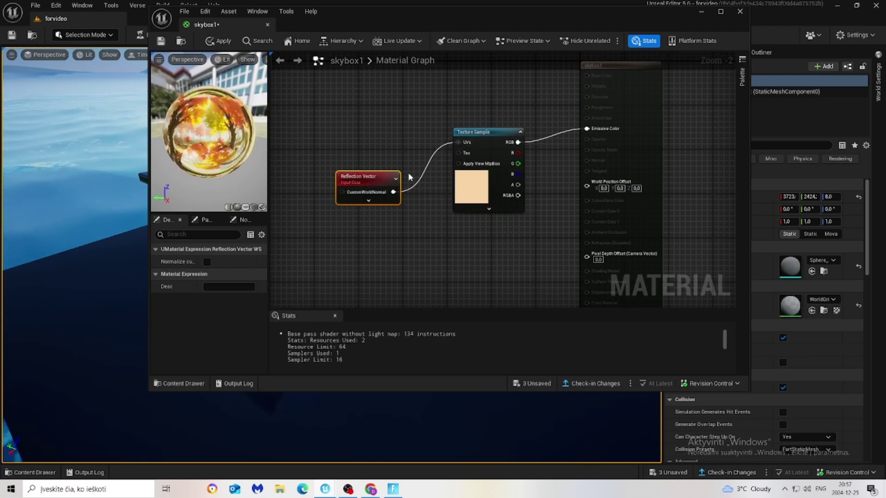
{"action": "left_click_drag", "start_coordinate": [374, 189], "coordinate": [401, 188]}
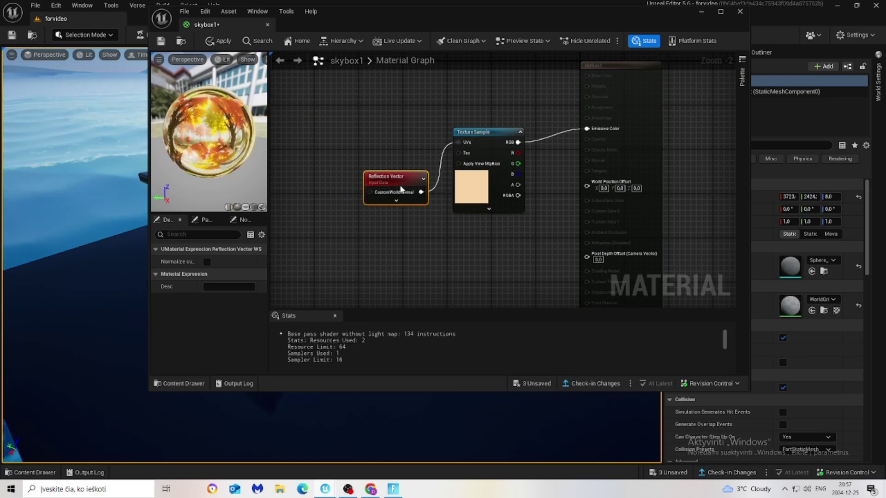
- Feed a Constant3Vector into the Reflection Vector input and apply the material
{"action": "left_click", "coordinate": [301, 179]}
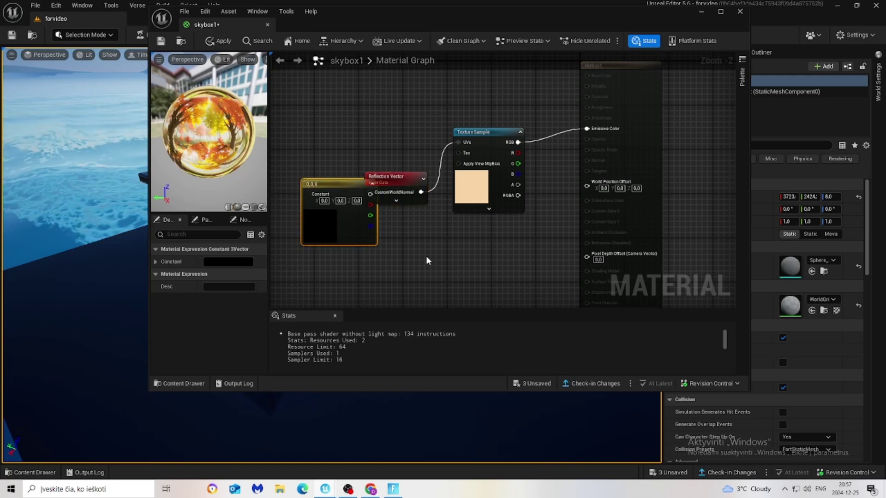
{"action": "left_click_drag", "start_coordinate": [352, 228], "coordinate": [317, 216]}
{"action": "right_click_drag", "start_coordinate": [373, 234], "coordinate": [431, 245]}
{"action": "left_click_drag", "start_coordinate": [391, 192], "coordinate": [429, 203]}
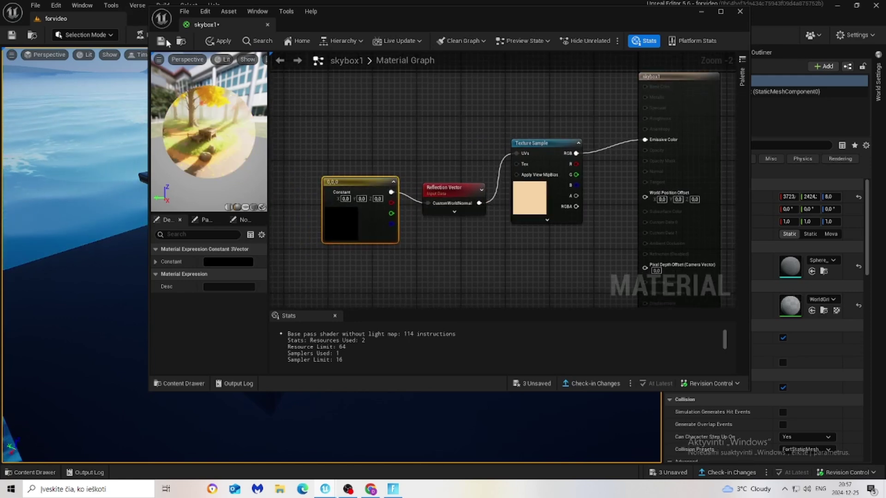
{"action": "left_click", "coordinate": [215, 41]}
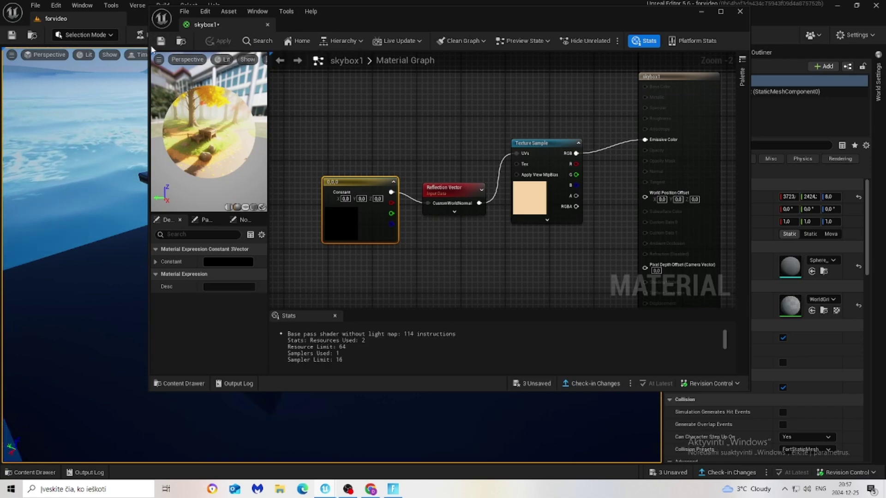
- Assign skybox1 to the sphere's material slot
{"action": "left_click", "coordinate": [268, 25]}
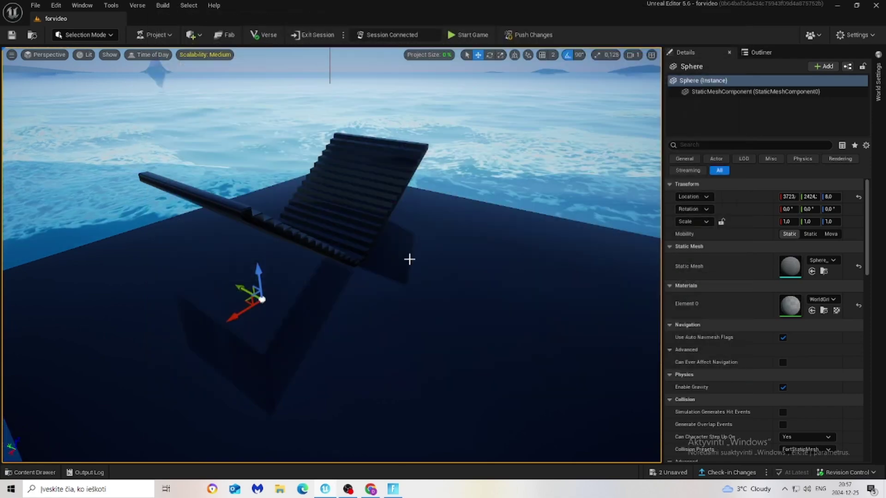
{"action": "right_click_drag", "start_coordinate": [409, 257], "coordinate": [409, 257]}
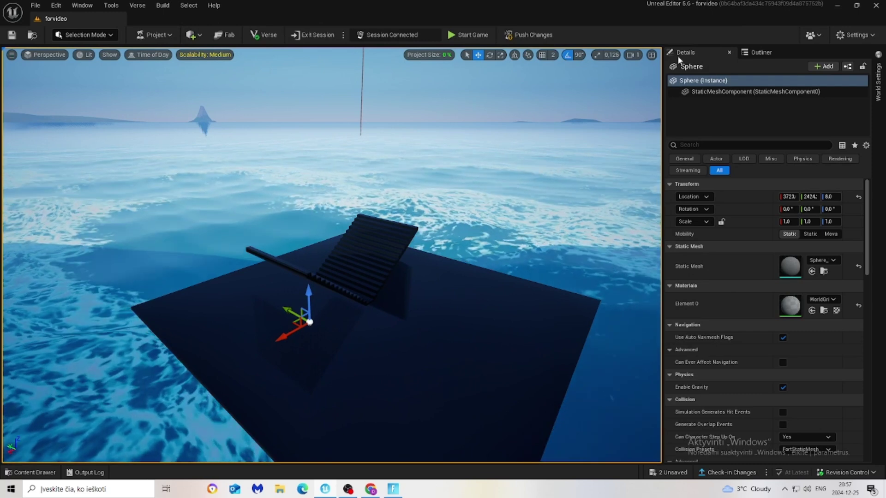
{"action": "left_click", "coordinate": [11, 473]}
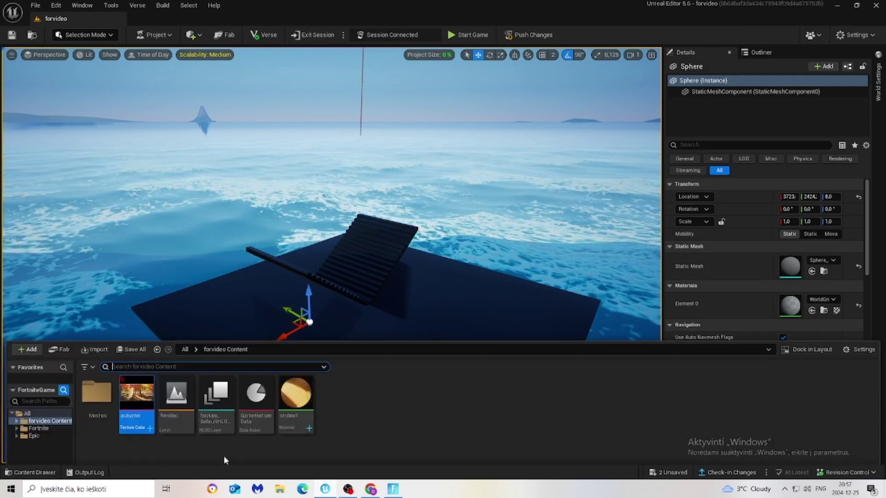
{"action": "left_click_drag", "start_coordinate": [300, 420], "coordinate": [790, 306]}
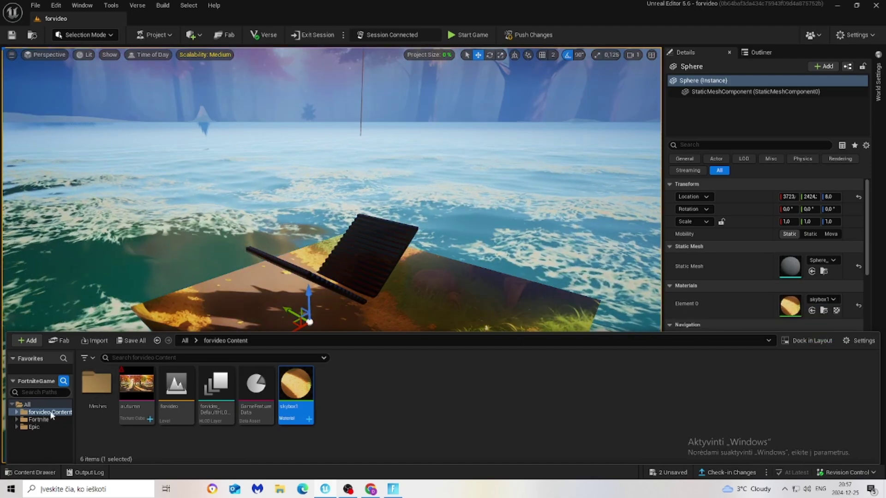
- Lower the sphere to Z -252 beneath the platform
{"action": "left_click", "coordinate": [32, 472]}
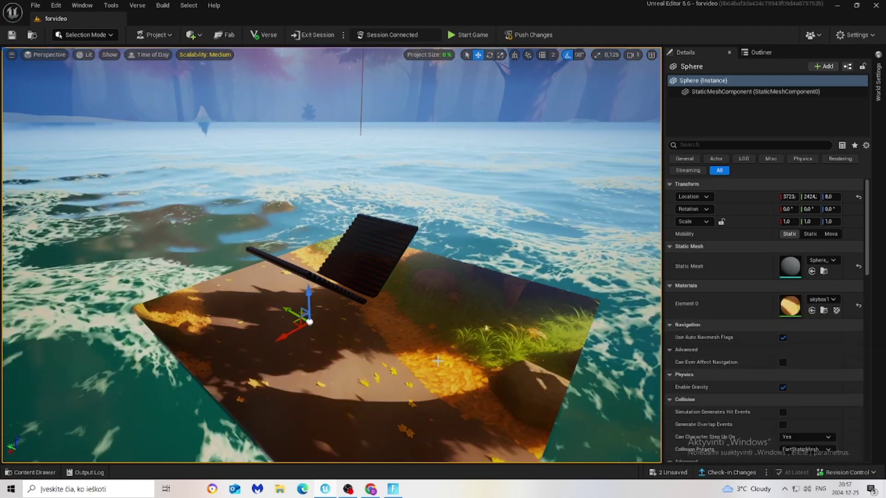
{"action": "left_click_drag", "start_coordinate": [309, 300], "coordinate": [328, 313]}
{"action": "mouse_move", "coordinate": [328, 313]}
{"action": "right_mouse_down"}
{"action": "mouse_move", "coordinate": [323, 319]}
{"action": "mouse_move", "coordinate": [325, 258]}
{"action": "mouse_move", "coordinate": [330, 314]}
{"action": "right_mouse_up"}
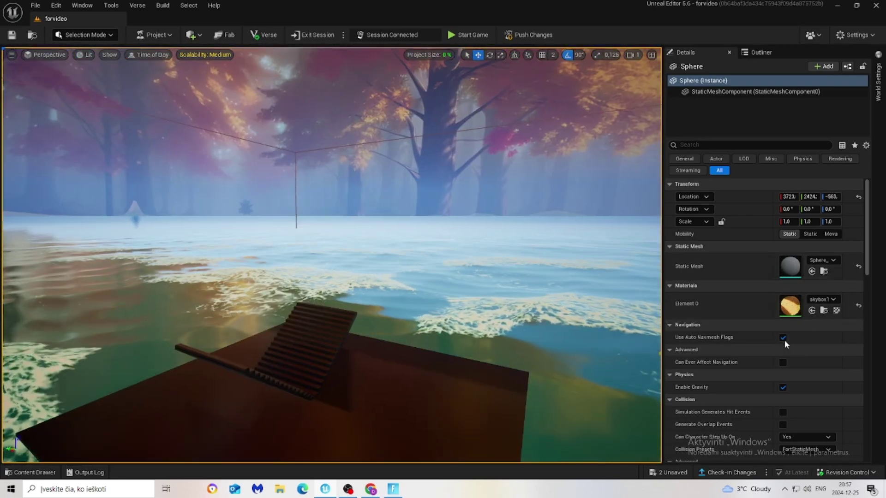
- Tick Actor Hidden In Game on the sphere and set its Collision Presets to NoCollision
{"action": "scroll", "coordinate": [785, 355], "scroll_direction": "down", "scroll_amount": 8}
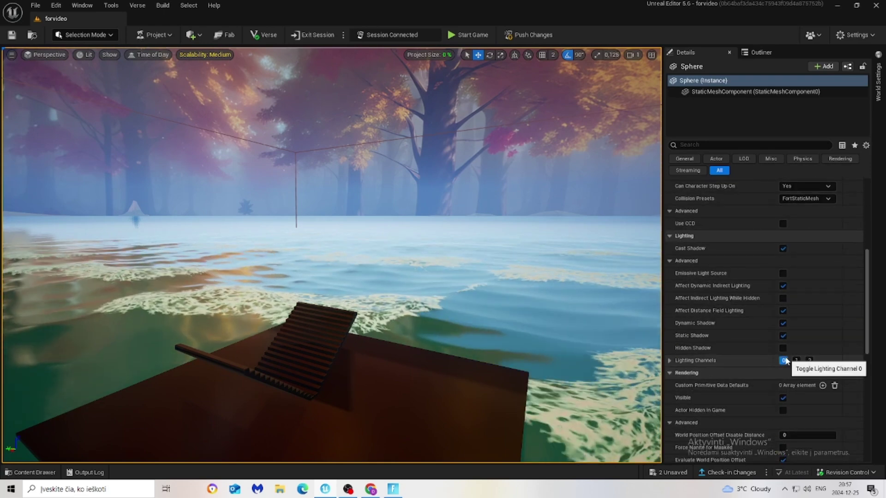
{"action": "scroll", "coordinate": [786, 360], "scroll_direction": "down", "scroll_amount": 2}
{"action": "left_click", "coordinate": [783, 366]}
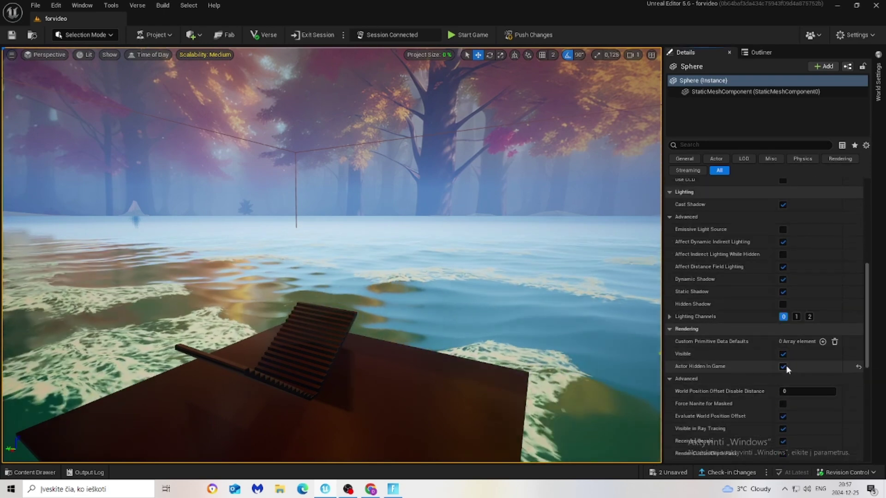
{"action": "scroll", "coordinate": [794, 372], "scroll_direction": "up", "scroll_amount": 6}
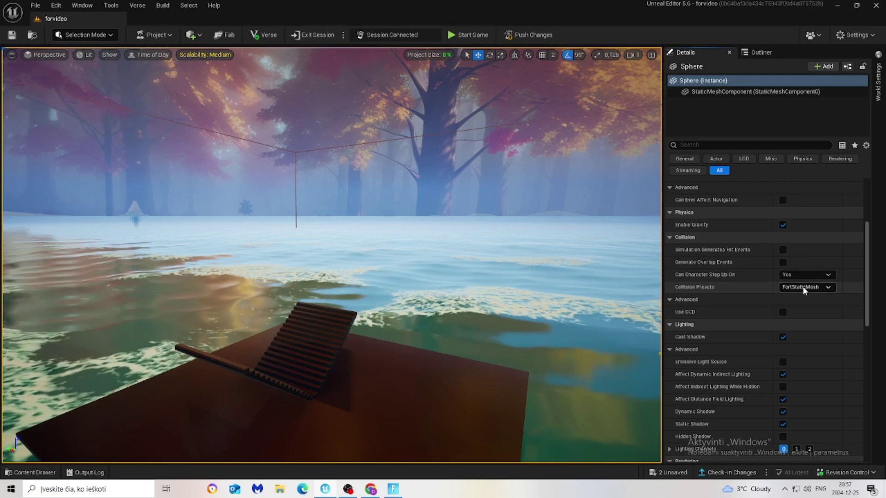
{"action": "left_click", "coordinate": [804, 288]}
{"action": "left_click_drag", "start_coordinate": [876, 151], "coordinate": [878, 90]}
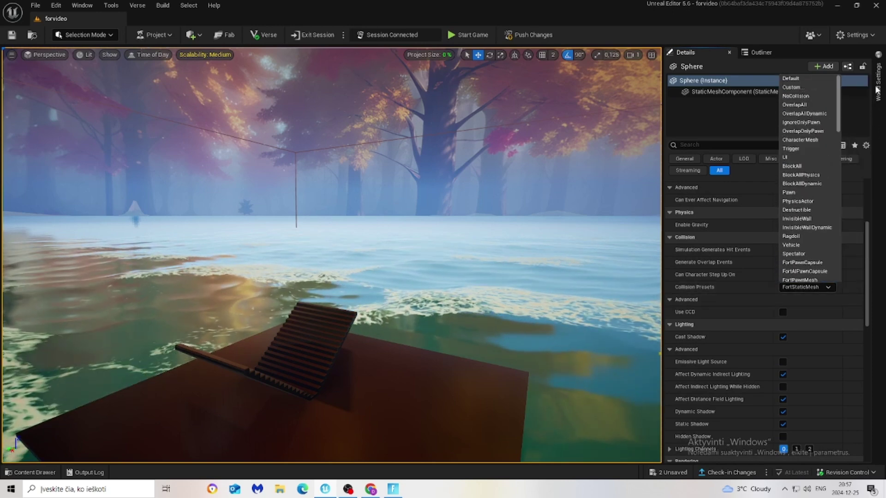
{"action": "left_click", "coordinate": [811, 96]}
- Save the level changes and confirm saving the changed content
{"action": "key", "text": "ctrl+s"}
{"action": "left_click", "coordinate": [519, 350]}
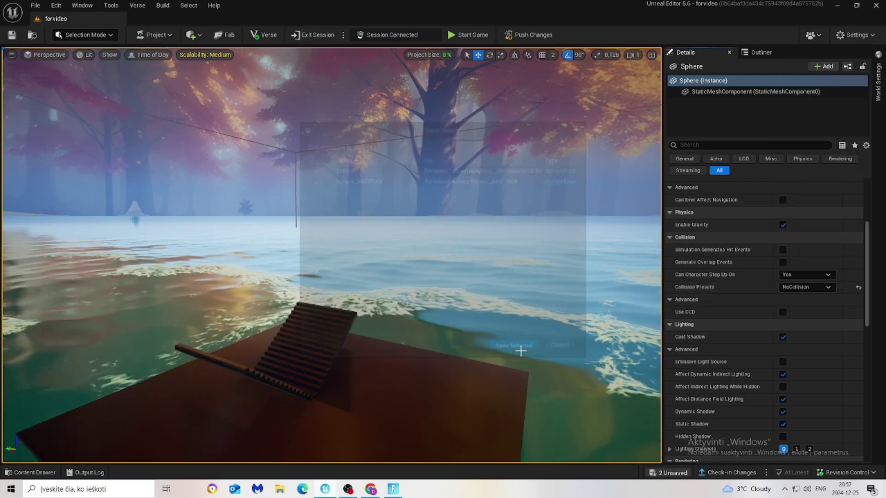
{"action": "left_click", "coordinate": [29, 472]}
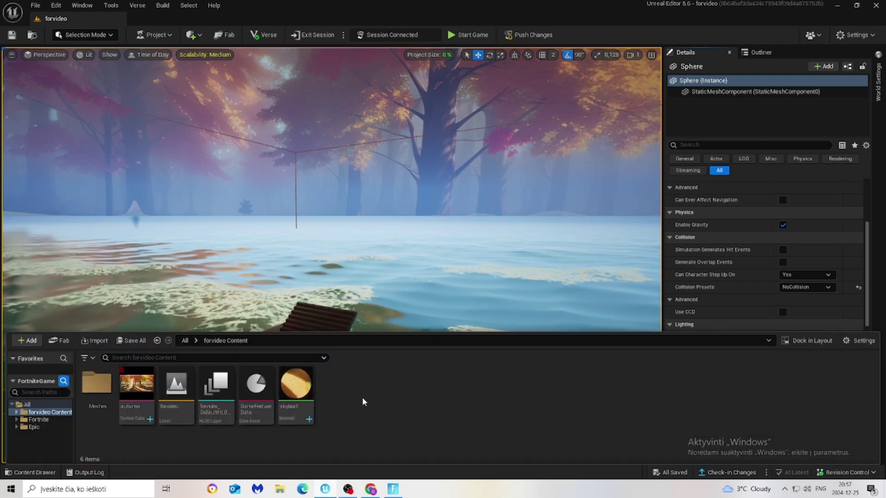
- Create a new Level Sequence asset named skybox in the Content Drawer
{"action": "right_click", "coordinate": [349, 395]}
{"action": "mouse_move", "coordinate": [382, 276]}
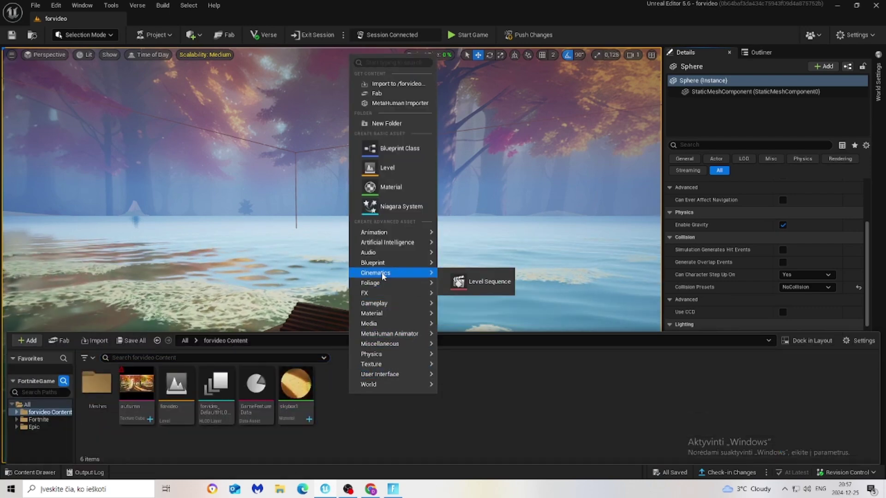
{"action": "left_click", "coordinate": [453, 279]}
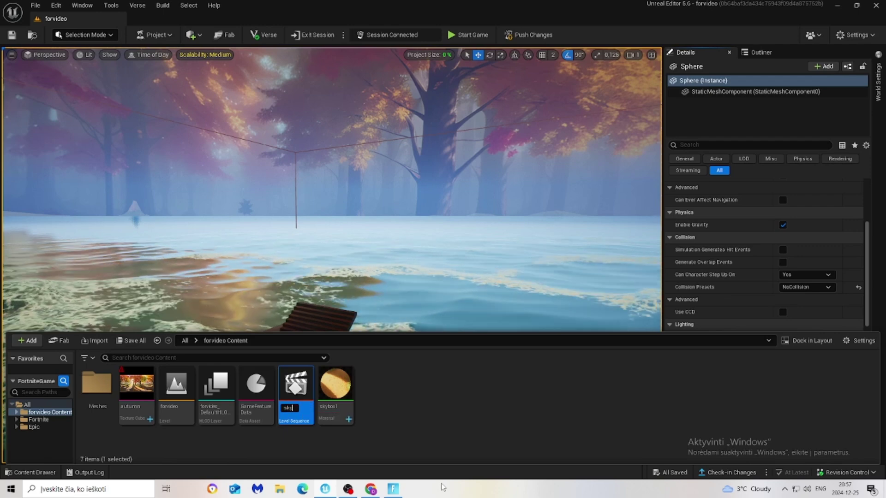
{"action": "type", "text": "skybox"}
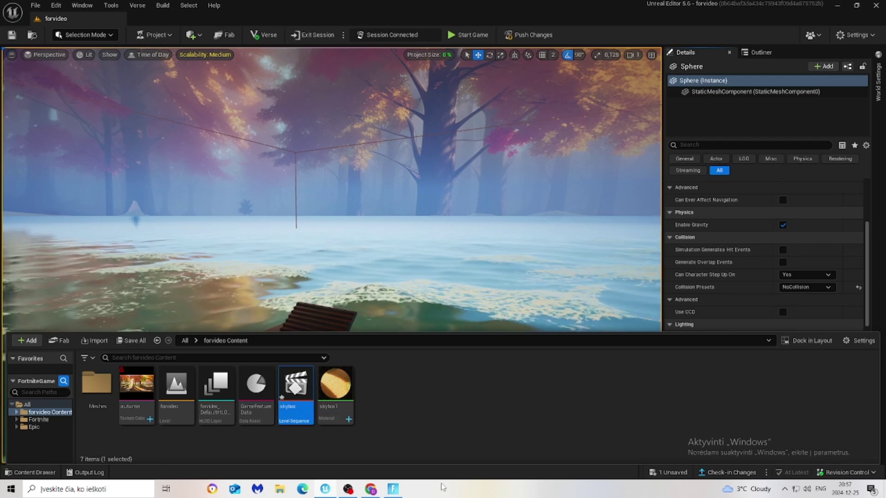
{"action": "key", "text": "Return"}
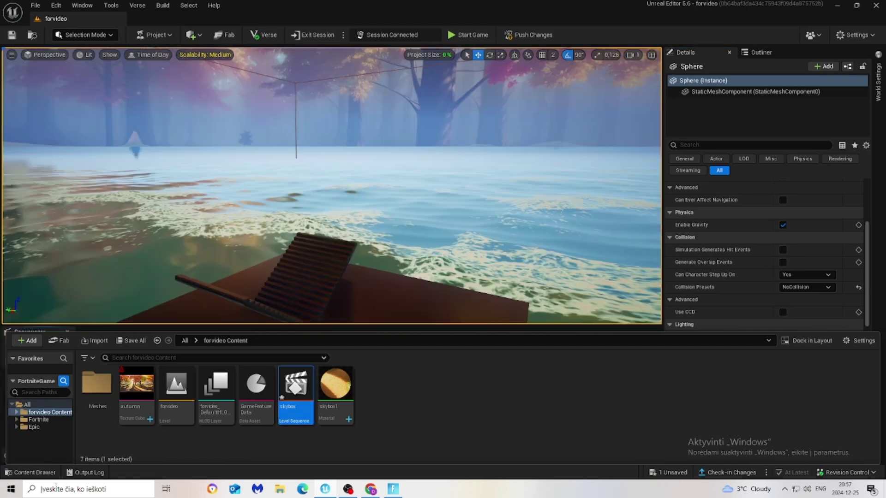
{"action": "left_click", "coordinate": [30, 473]}
- Add the Sphere to the skybox sequence with an Actor Hidden In Game track, and save
{"action": "left_click", "coordinate": [22, 361]}
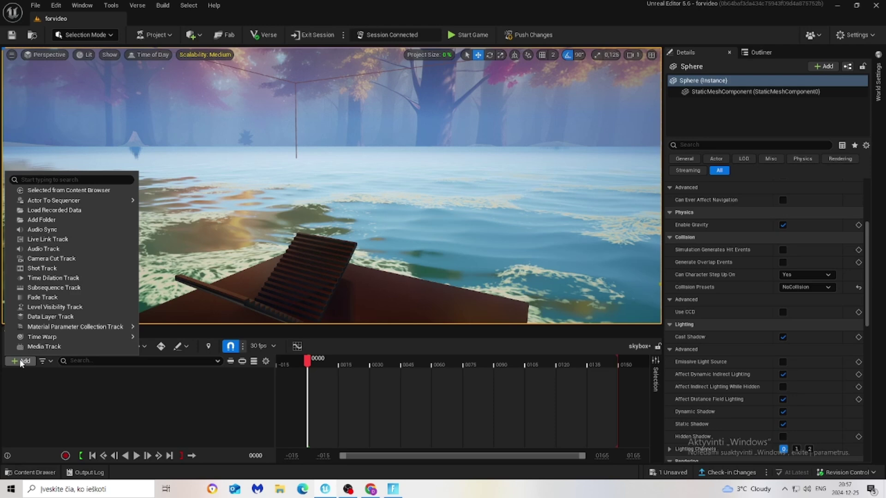
{"action": "mouse_move", "coordinate": [88, 202]}
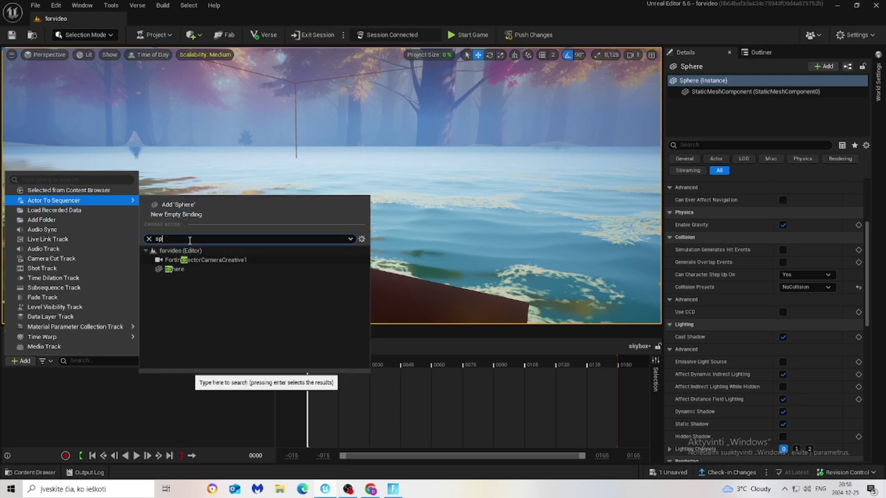
{"action": "left_click", "coordinate": [173, 260]}
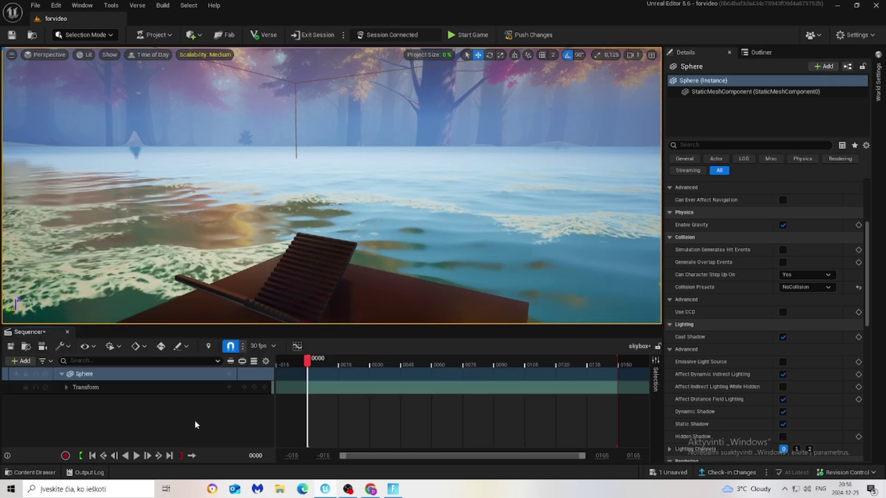
{"action": "left_click", "coordinate": [230, 375]}
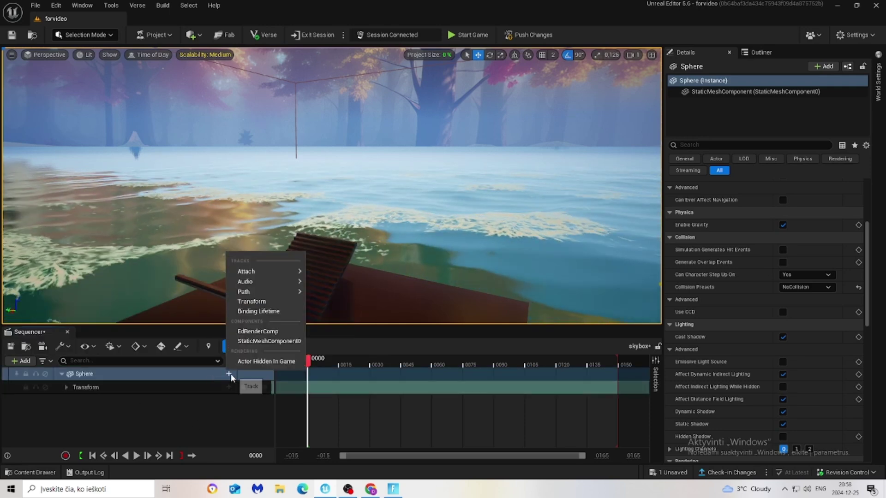
{"action": "left_click", "coordinate": [257, 361]}
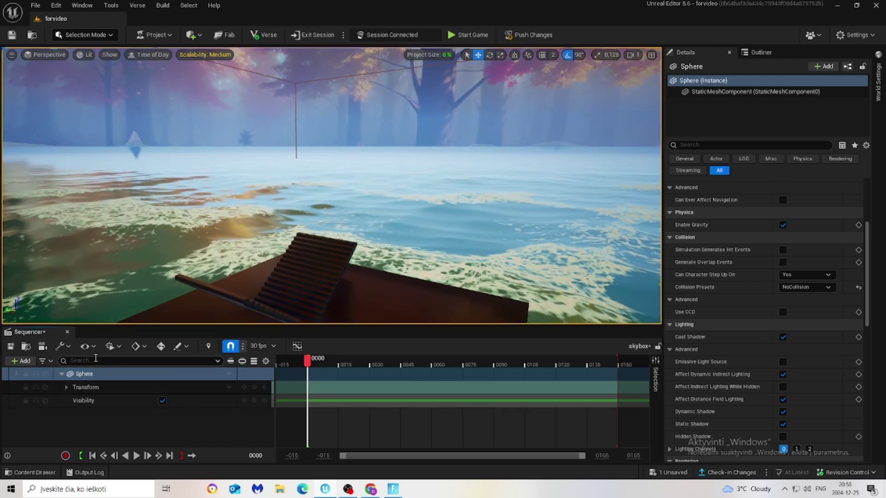
{"action": "left_click", "coordinate": [669, 472]}
{"action": "left_click", "coordinate": [516, 348]}
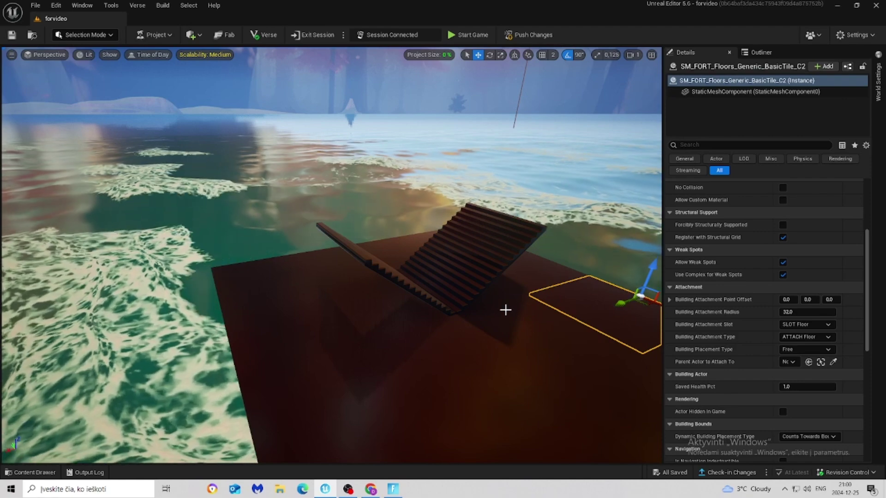
{"action": "right_click_drag", "start_coordinate": [507, 309], "coordinate": [490, 316]}
- Place a Cinematic Sequence Device from Fortnite content on the platform with Loop Playback enabled
{"action": "left_click", "coordinate": [31, 472]}
{"action": "left_click", "coordinate": [38, 420]}
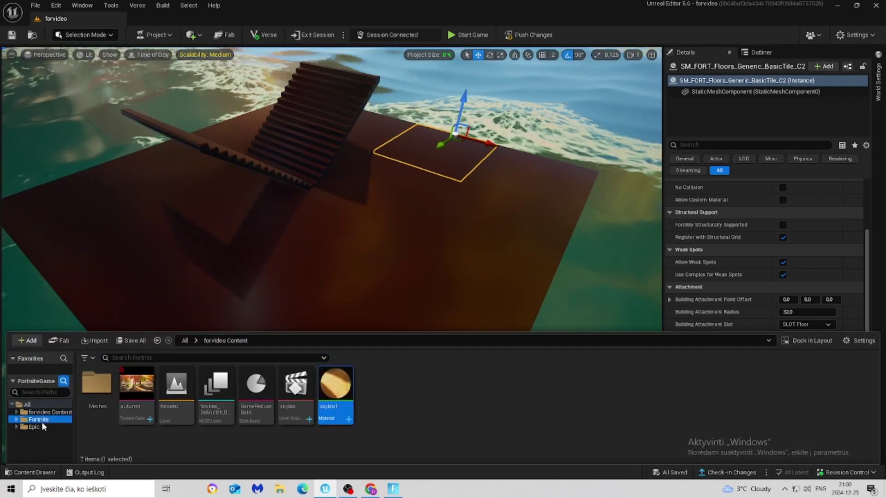
{"action": "left_click", "coordinate": [132, 358]}
{"action": "type", "text": "cl"}
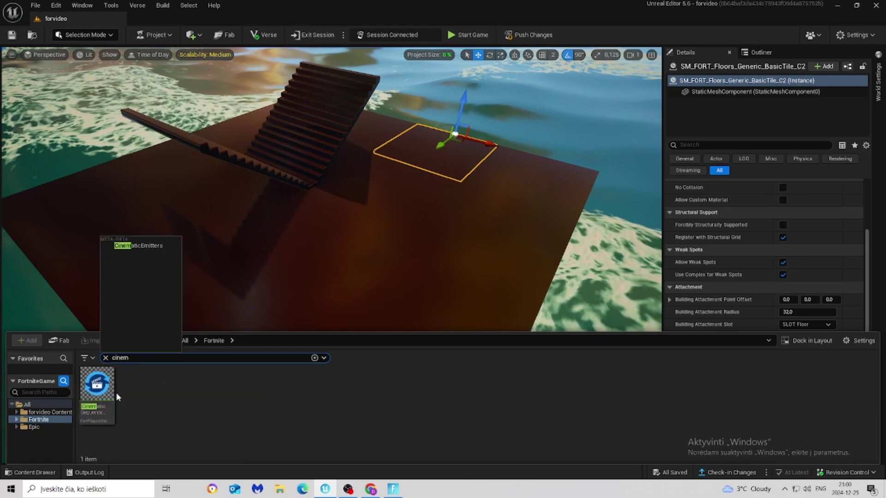
{"action": "left_click_drag", "start_coordinate": [94, 386], "coordinate": [312, 226]}
{"action": "scroll", "coordinate": [761, 336], "scroll_direction": "up", "scroll_amount": 3}
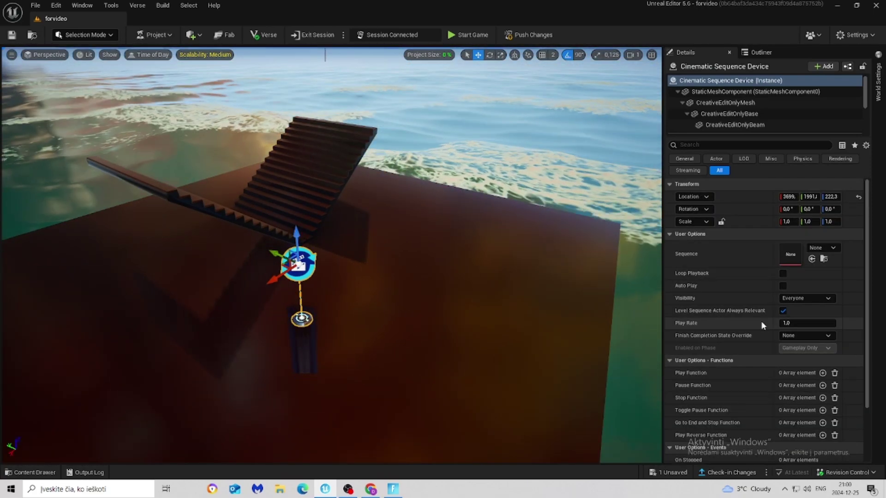
{"action": "left_click", "coordinate": [783, 273]}
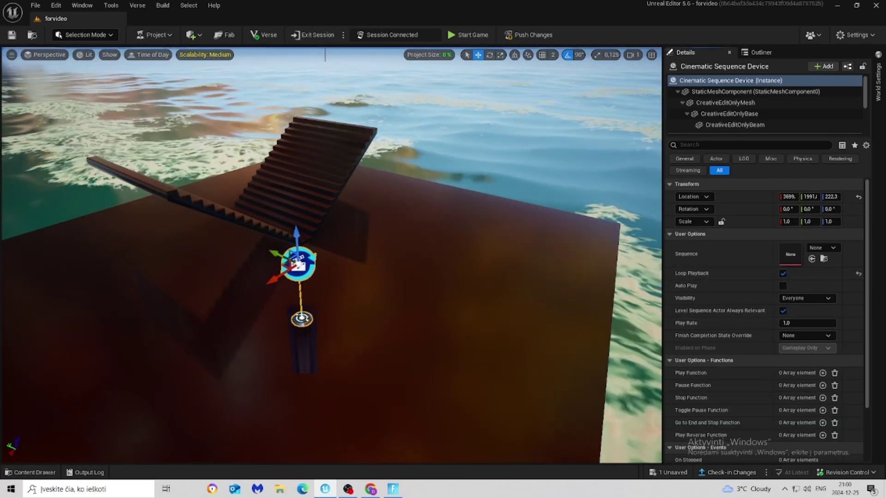
- Assign the skybox sequence from the forvideo project content to the device's Sequence slot
{"action": "left_click", "coordinate": [30, 473]}
{"action": "key", "text": "Escape"}
{"action": "left_click", "coordinate": [50, 412]}
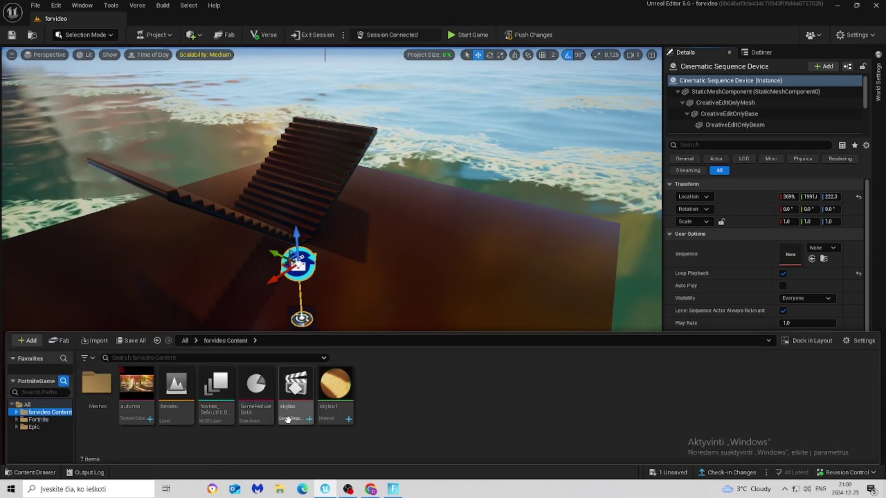
{"action": "left_click_drag", "start_coordinate": [291, 425], "coordinate": [628, 340]}
{"action": "left_click_drag", "start_coordinate": [798, 255], "coordinate": [796, 255]}
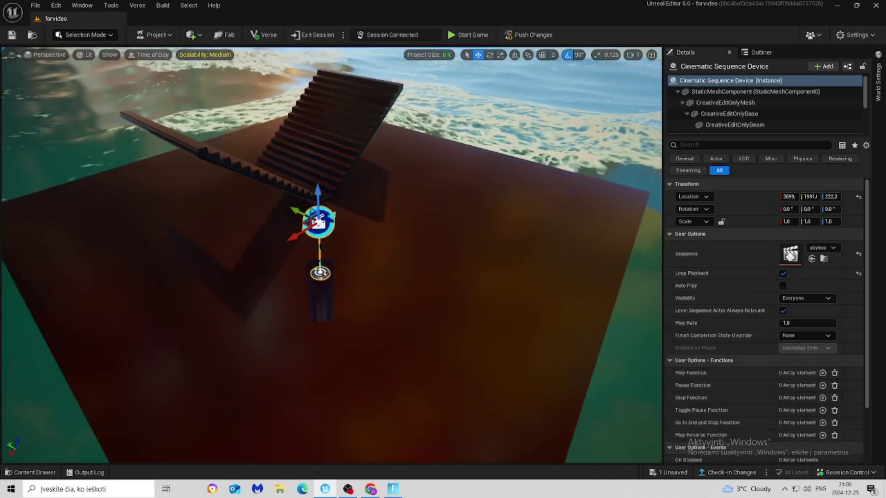
{"action": "left_click", "coordinate": [30, 473]}
{"action": "left_click", "coordinate": [38, 419]}
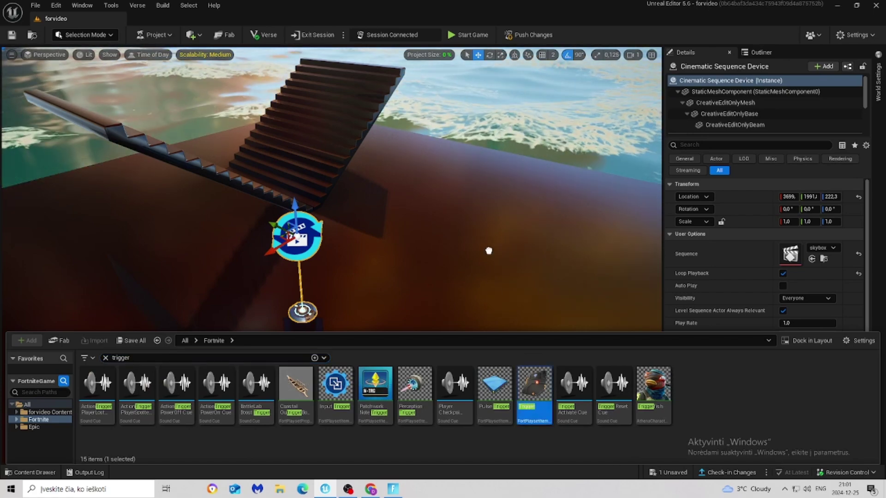
- Place a Trigger device on the platform, focus on it, and make it invisible in game
{"action": "left_click_drag", "start_coordinate": [489, 251], "coordinate": [481, 270]}
{"action": "key", "text": "f"}
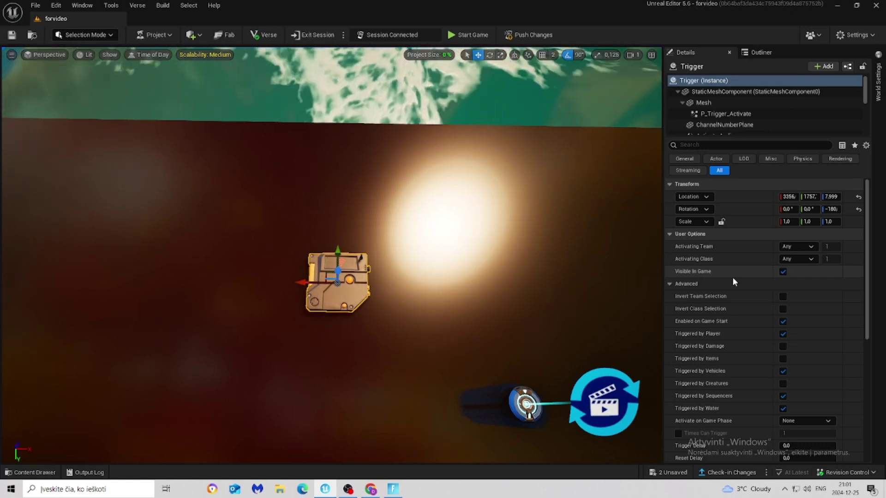
{"action": "left_click", "coordinate": [781, 272]}
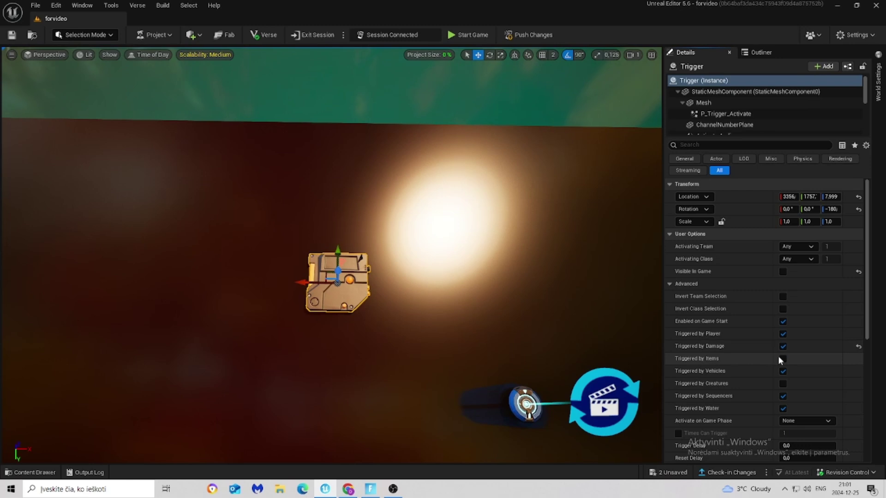
- Disable triggering by players, vehicles, sequencers and water, and turn off Trigger VFX and SFX
{"action": "left_click", "coordinate": [783, 333]}
{"action": "scroll", "coordinate": [801, 361], "scroll_direction": "down", "scroll_amount": 2}
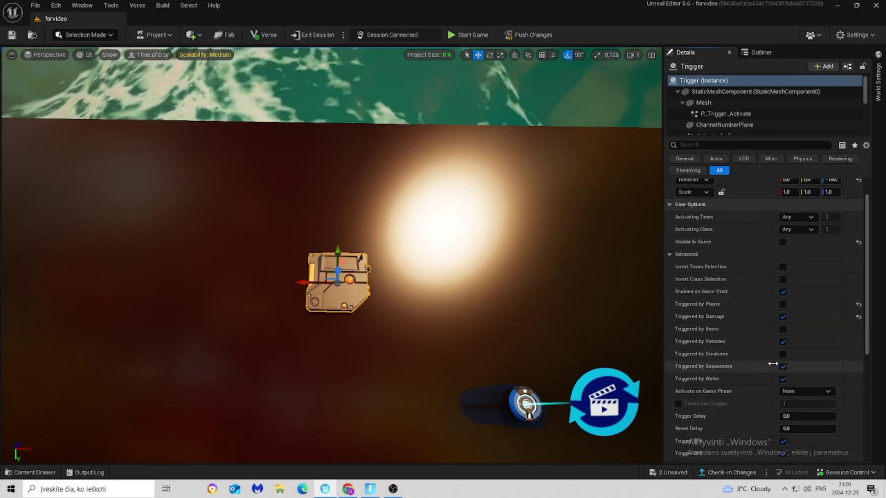
{"action": "left_click", "coordinate": [783, 366]}
{"action": "left_click", "coordinate": [783, 379]}
{"action": "left_click", "coordinate": [783, 342]}
{"action": "scroll", "coordinate": [807, 346], "scroll_direction": "down", "scroll_amount": 2}
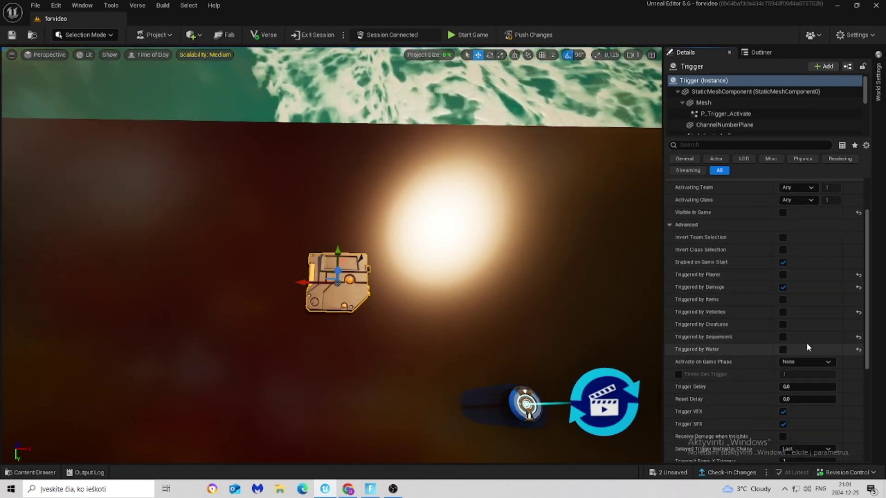
{"action": "scroll", "coordinate": [806, 342], "scroll_direction": "down", "scroll_amount": 4}
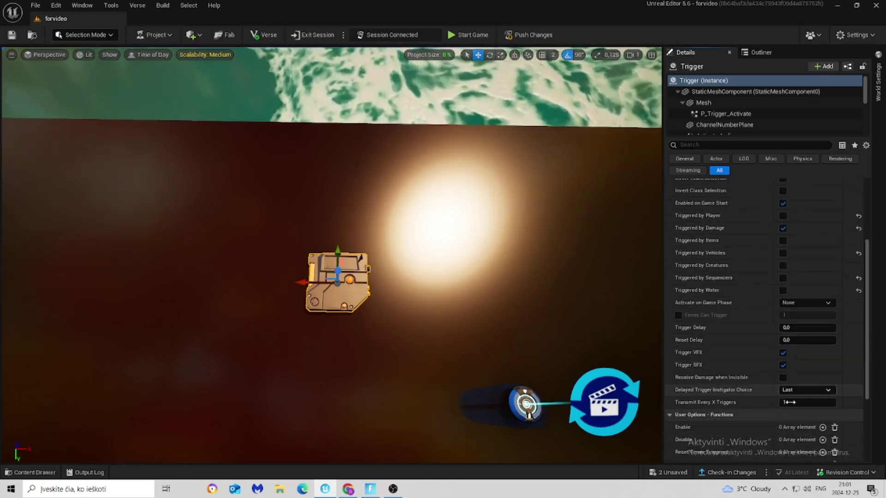
{"action": "left_click", "coordinate": [783, 353]}
{"action": "left_click", "coordinate": [783, 365]}
{"action": "scroll", "coordinate": [785, 367], "scroll_direction": "down", "scroll_amount": 1}
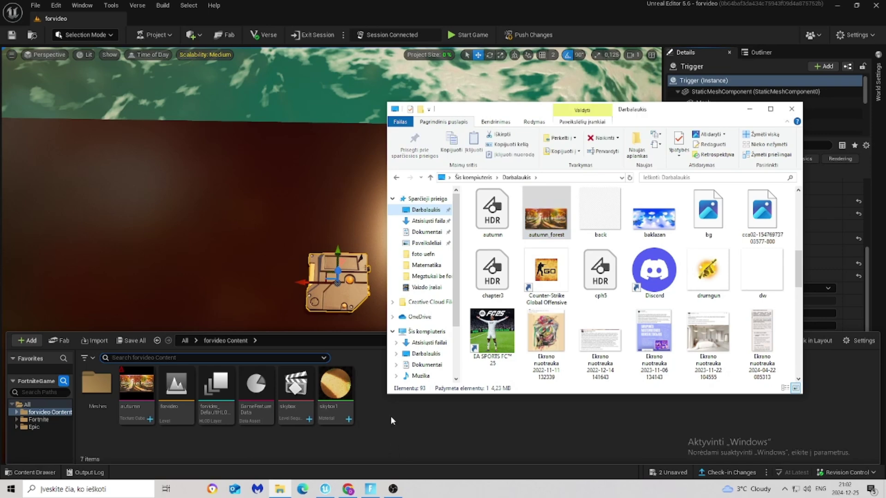
- Import autumn_forest.jpg into the Content Drawer as a texture
{"action": "left_click_drag", "start_coordinate": [390, 416], "coordinate": [387, 415]}
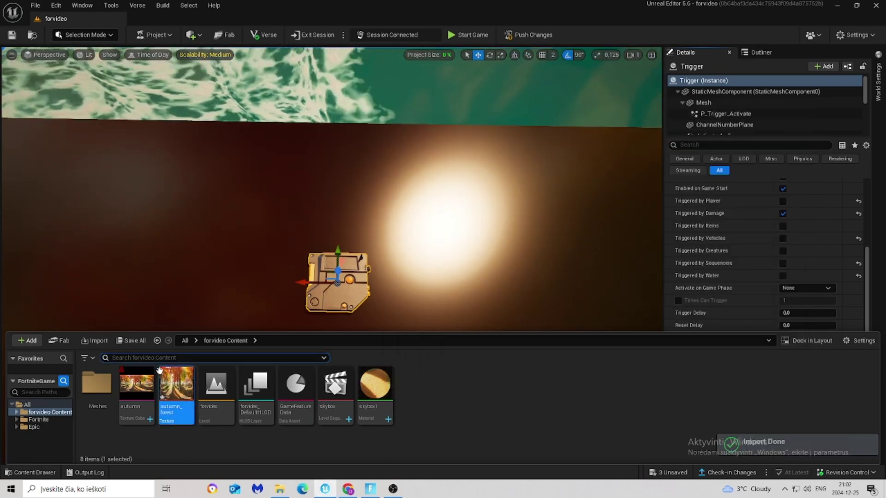
{"action": "right_click", "coordinate": [175, 410]}
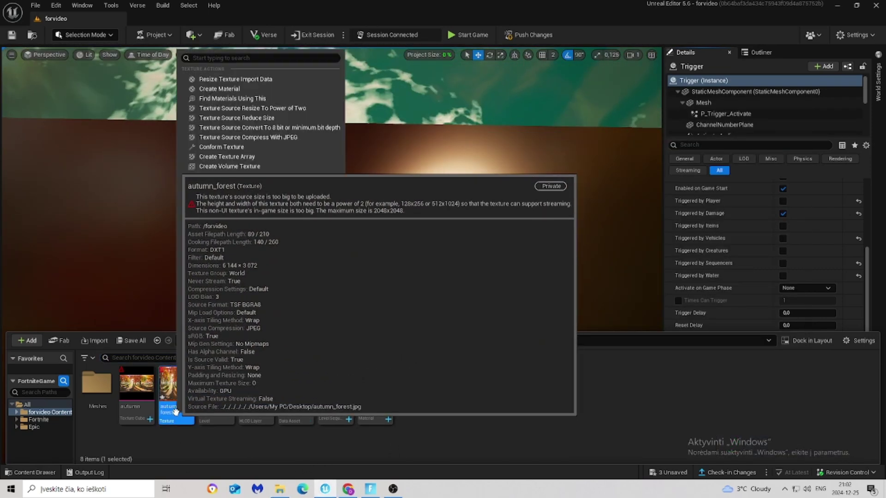
{"action": "left_click", "coordinate": [229, 150]}
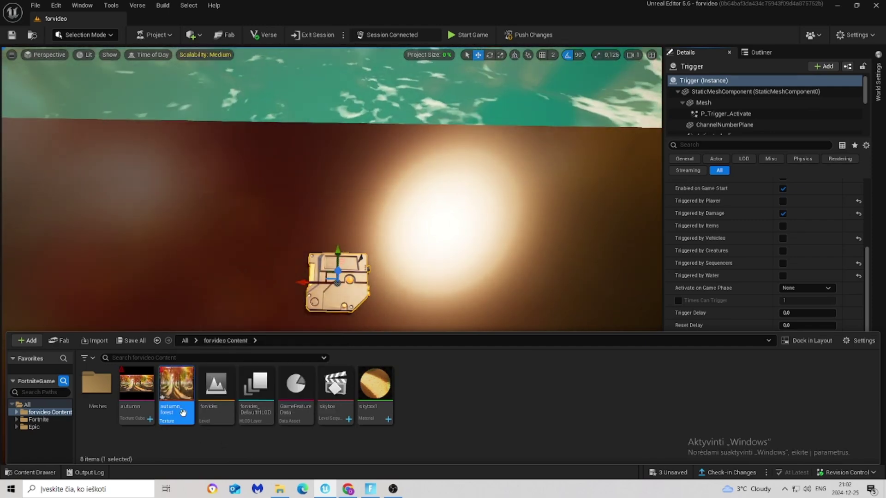
- Reduce the autumn_forest texture's 6144 x 3072 source size using a 1024 threshold
{"action": "right_click", "coordinate": [167, 411]}
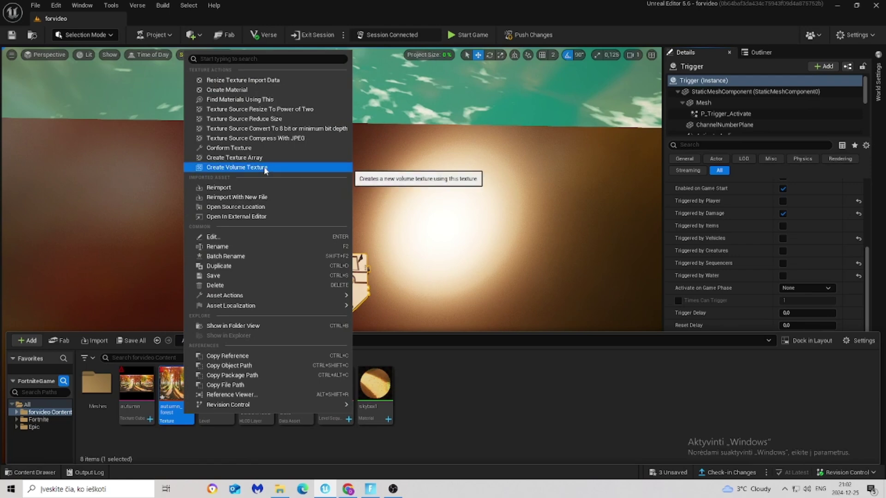
{"action": "left_click", "coordinate": [226, 120]}
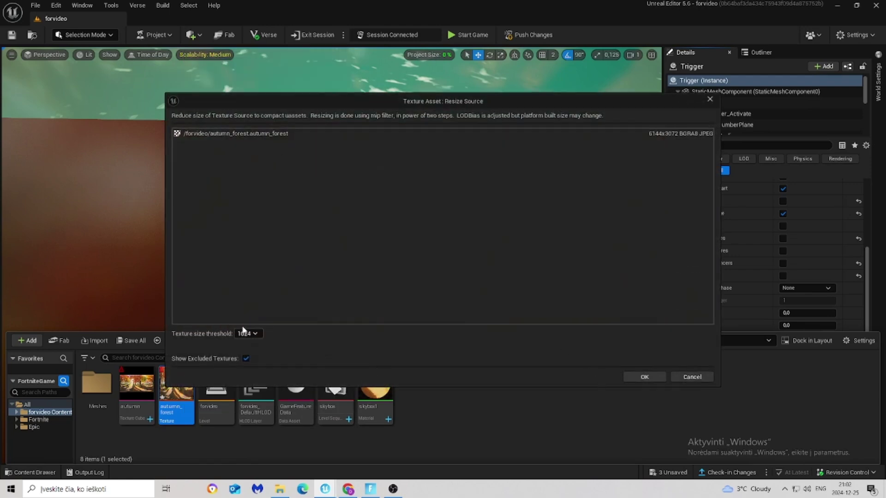
{"action": "left_click", "coordinate": [645, 377]}
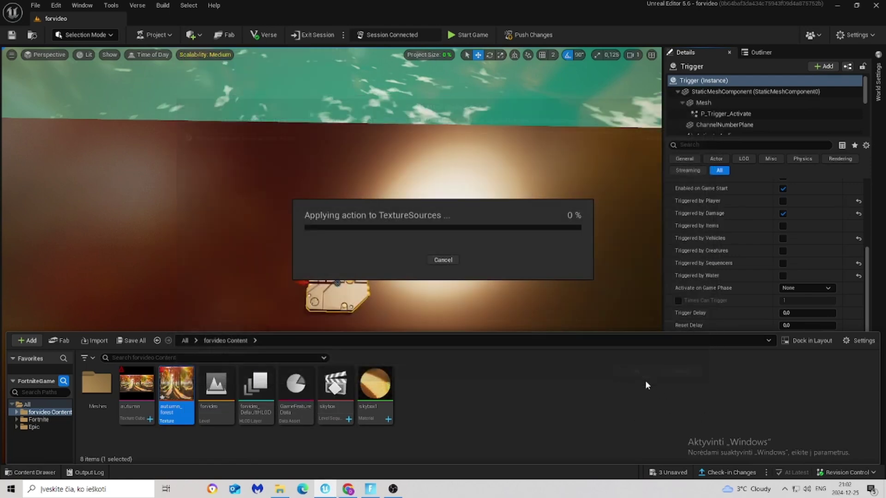
{"action": "right_click", "coordinate": [178, 401]}
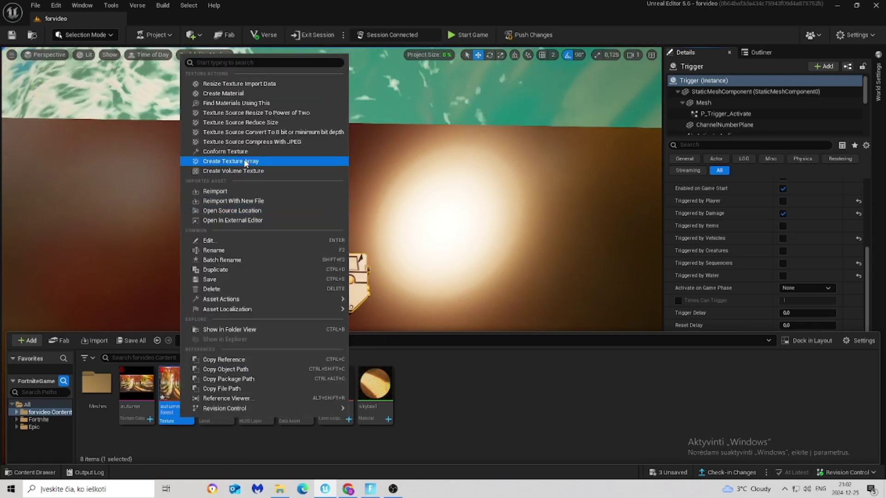
{"action": "key", "text": "Escape"}
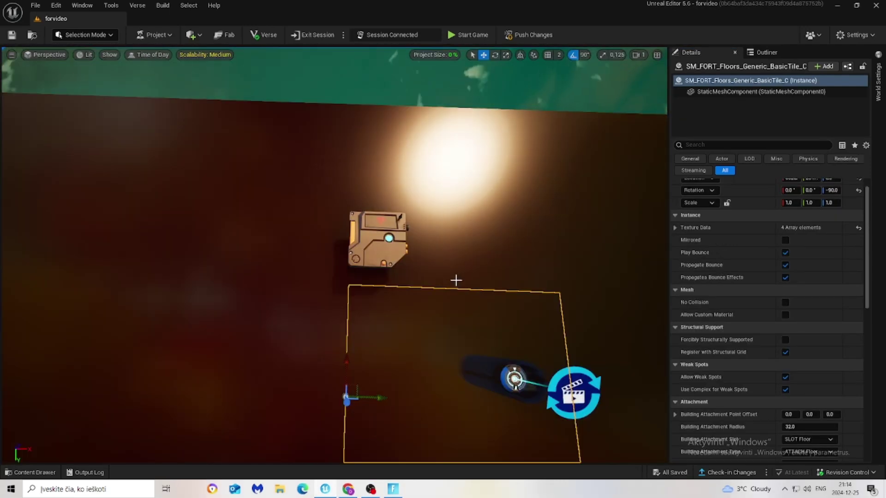
{"action": "right_click_drag", "start_coordinate": [456, 280], "coordinate": [379, 238]}
- Set the Trigger's Mesh component static mesh to Sphere
{"action": "left_click", "coordinate": [378, 239]}
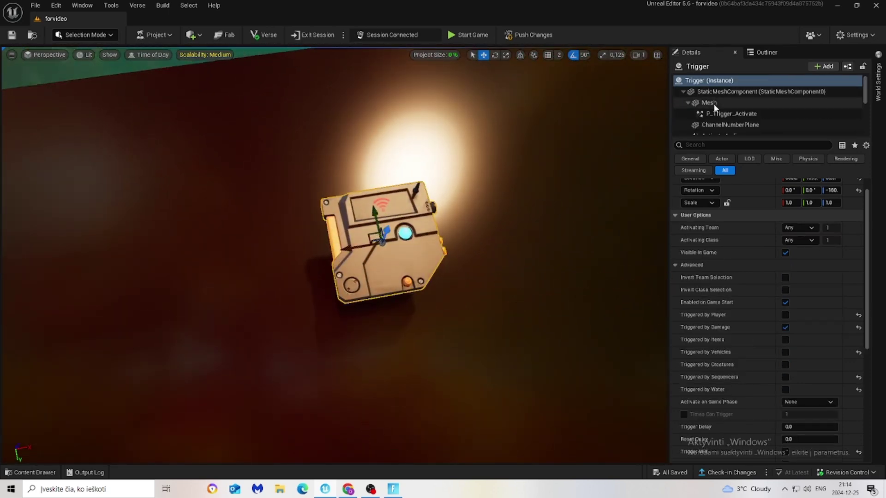
{"action": "left_click", "coordinate": [710, 102]}
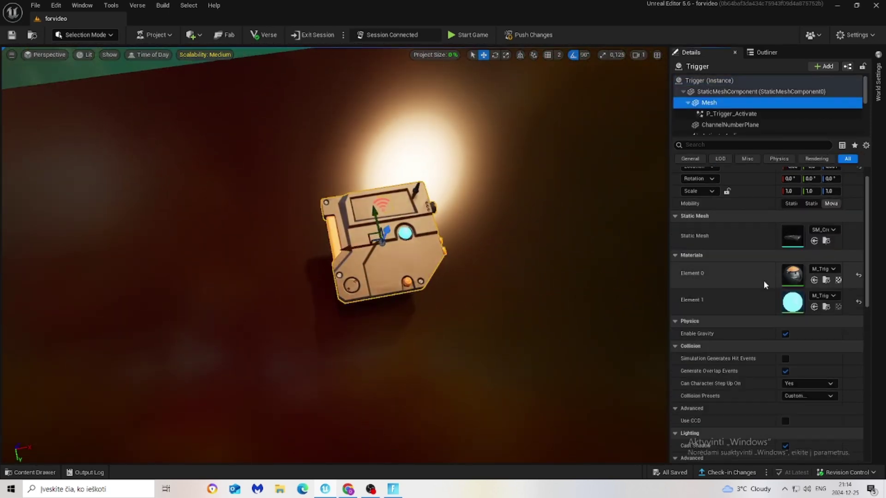
{"action": "left_click", "coordinate": [824, 229]}
{"action": "type", "text": "sphere"}
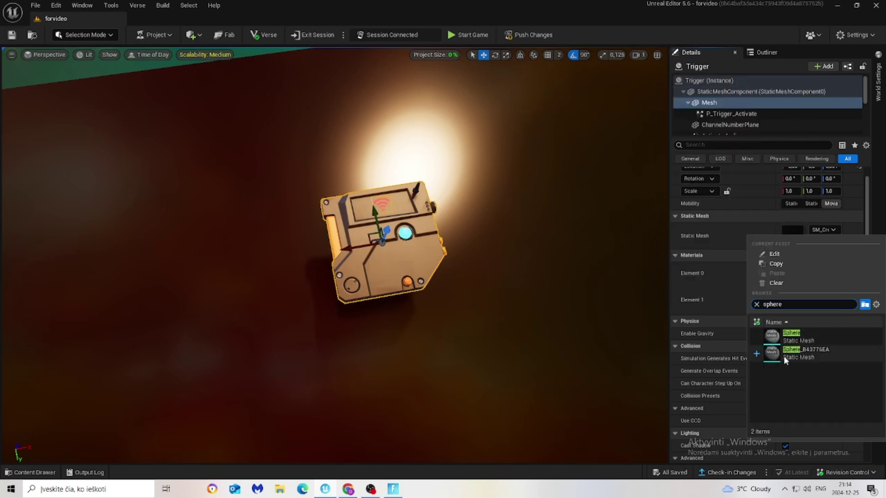
{"action": "mouse_move", "coordinate": [806, 356]}
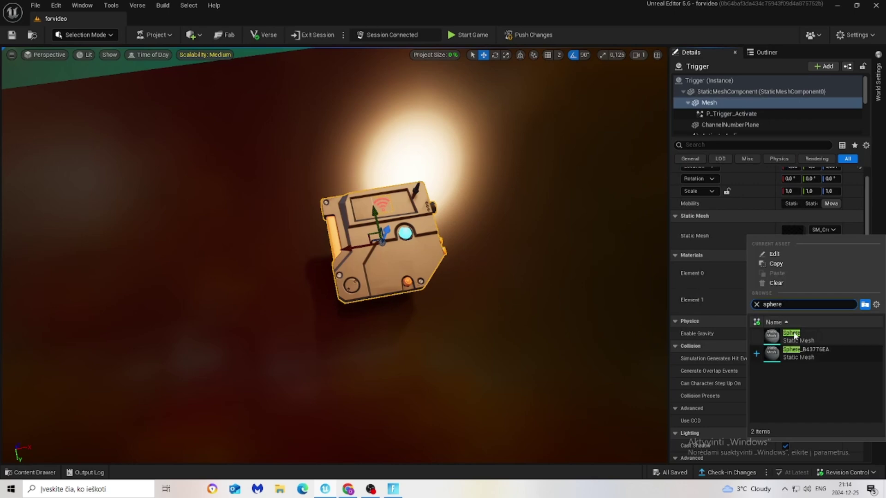
{"action": "left_click", "coordinate": [818, 333]}
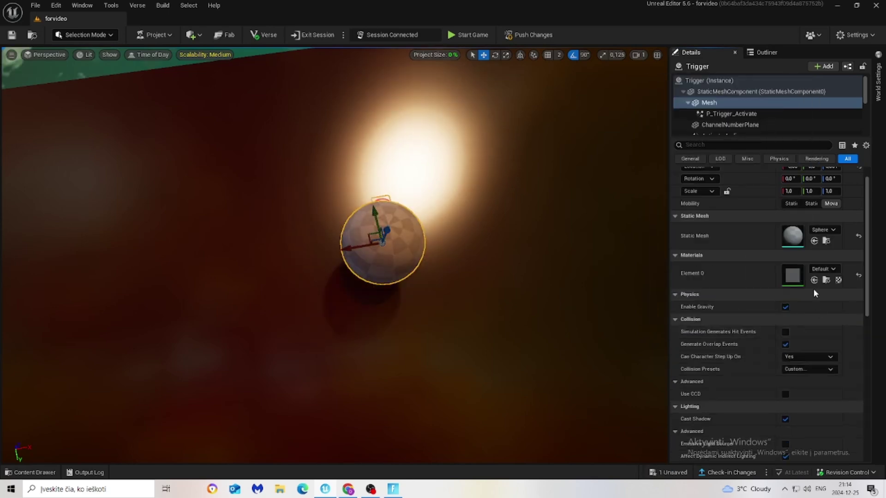
{"action": "left_click", "coordinate": [19, 473]}
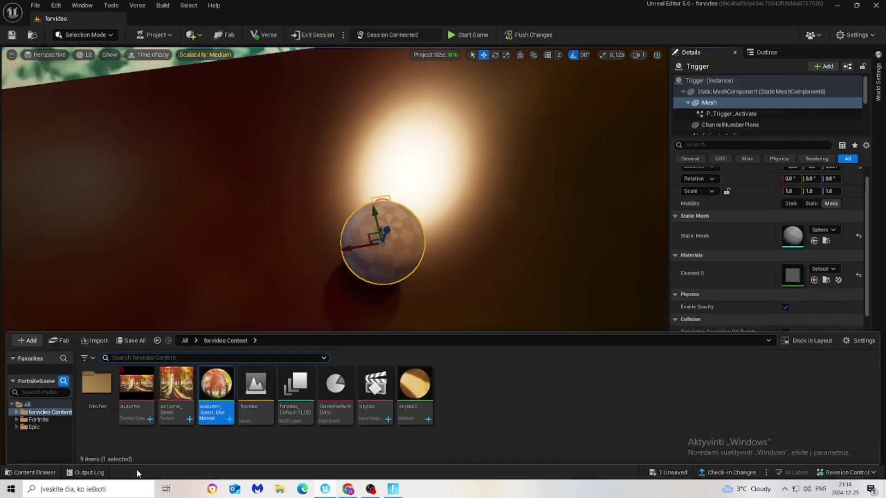
- Assign autumn_forest_Mat to the trigger sphere's Element 0 material slot
{"action": "left_click", "coordinate": [175, 417]}
{"action": "left_click_drag", "start_coordinate": [175, 421], "coordinate": [678, 235]}
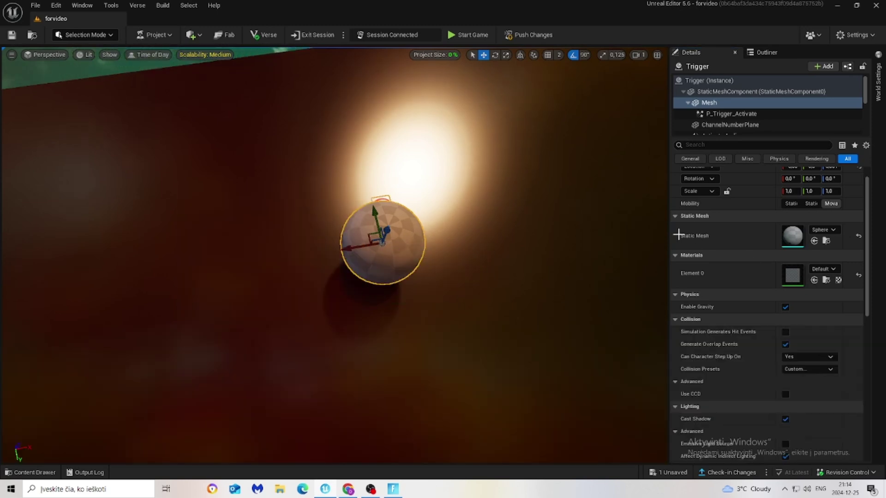
{"action": "left_click", "coordinate": [27, 471]}
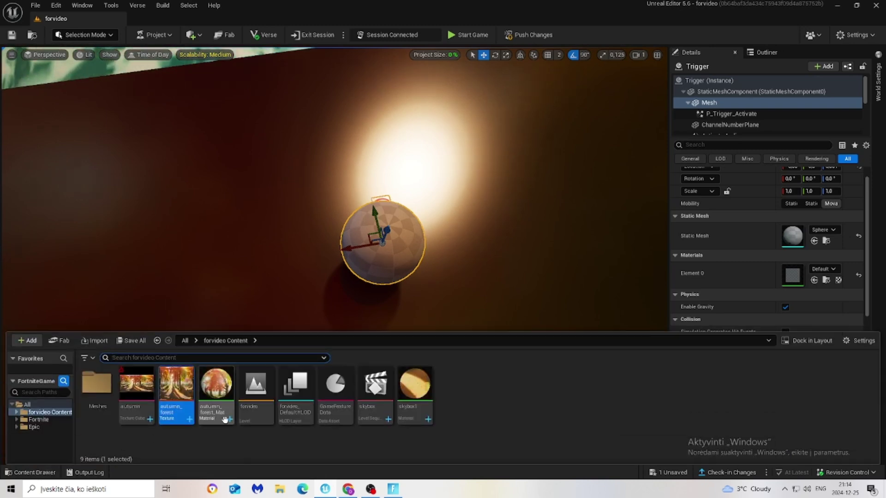
{"action": "left_click_drag", "start_coordinate": [210, 419], "coordinate": [790, 276]}
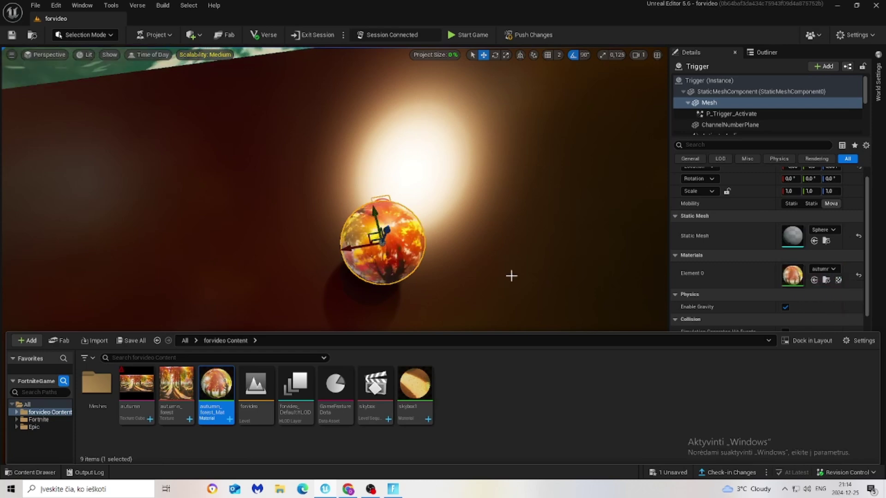
{"action": "left_click", "coordinate": [507, 276]}
{"action": "mouse_move", "coordinate": [508, 276]}
{"action": "right_mouse_down"}
{"action": "mouse_move", "coordinate": [508, 259]}
{"action": "mouse_move", "coordinate": [507, 286]}
{"action": "right_mouse_up"}
{"action": "left_click", "coordinate": [369, 257]}
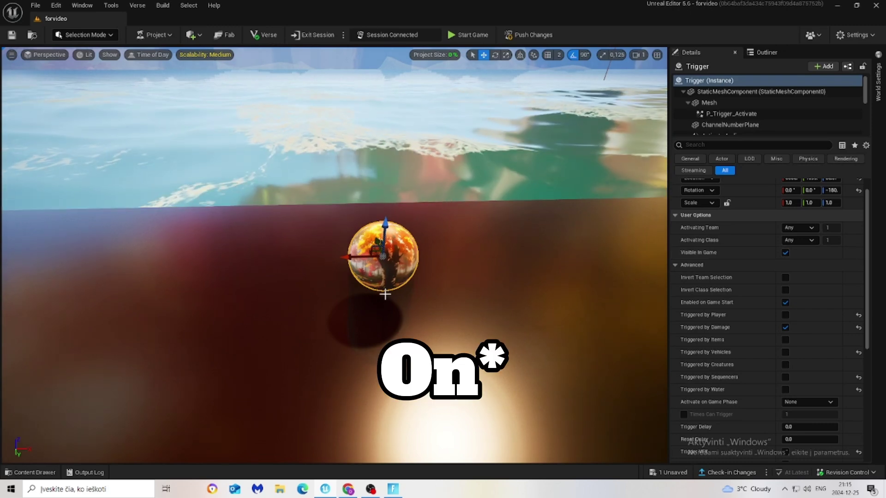
{"action": "right_click_drag", "start_coordinate": [396, 301], "coordinate": [434, 302]}
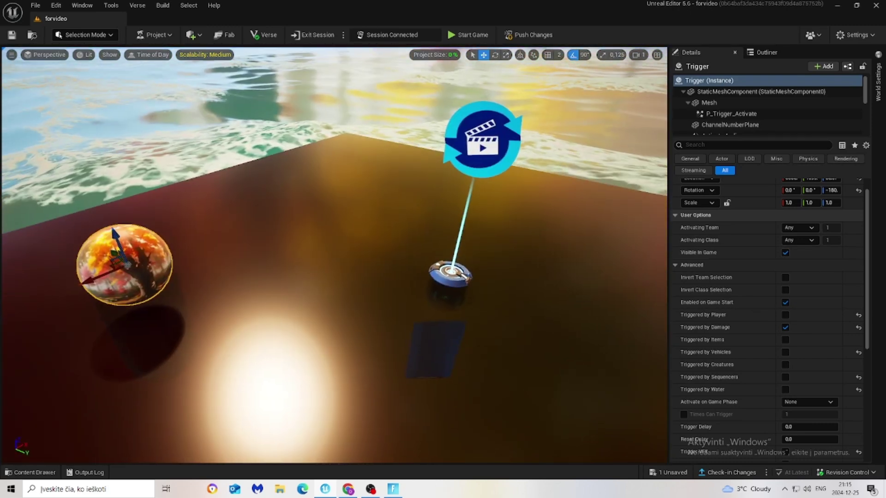
{"action": "left_click", "coordinate": [449, 277]}
{"action": "scroll", "coordinate": [716, 323], "scroll_direction": "down", "scroll_amount": 3}
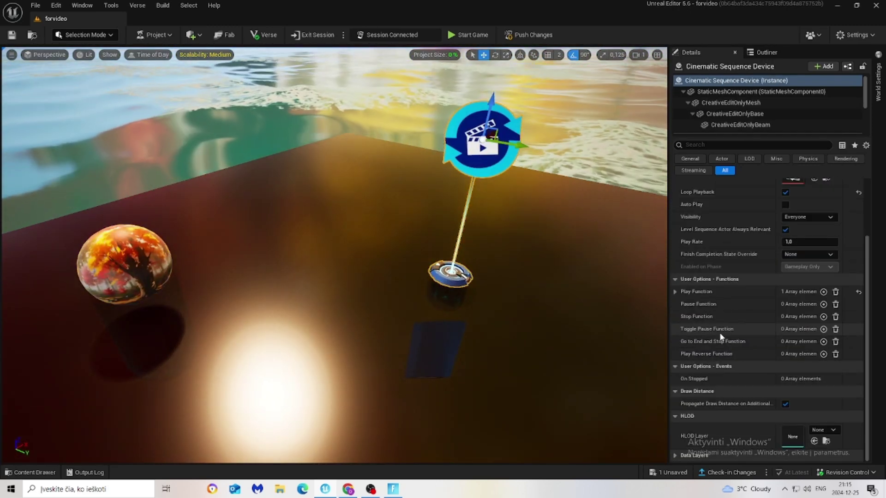
{"action": "left_click", "coordinate": [675, 291]}
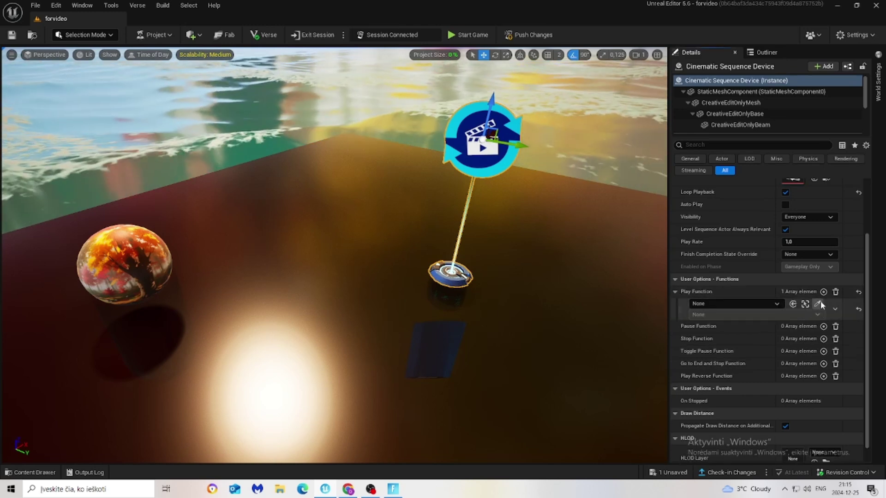
{"action": "left_click", "coordinate": [710, 302]}
{"action": "type", "text": "trigger"}
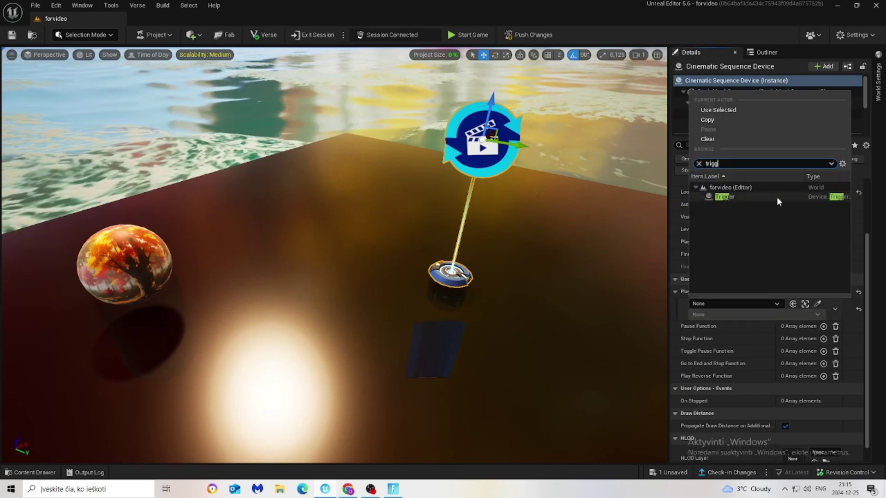
{"action": "left_click", "coordinate": [777, 197]}
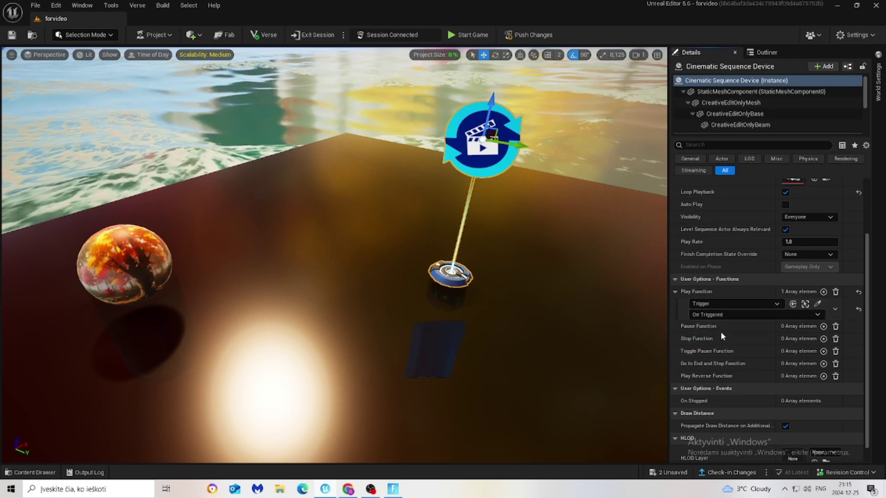
{"action": "right_click_drag", "start_coordinate": [554, 323], "coordinate": [461, 323]}
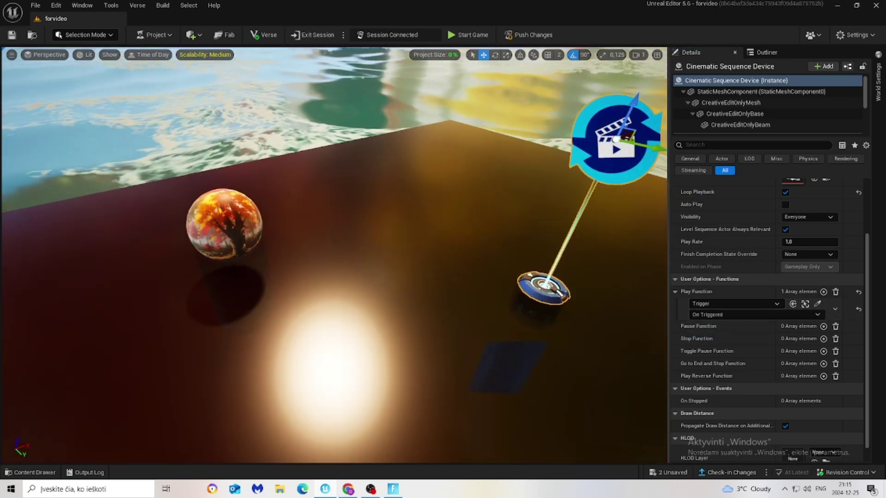
{"action": "left_click", "coordinate": [199, 214]}
{"action": "left_click", "coordinate": [644, 321]}
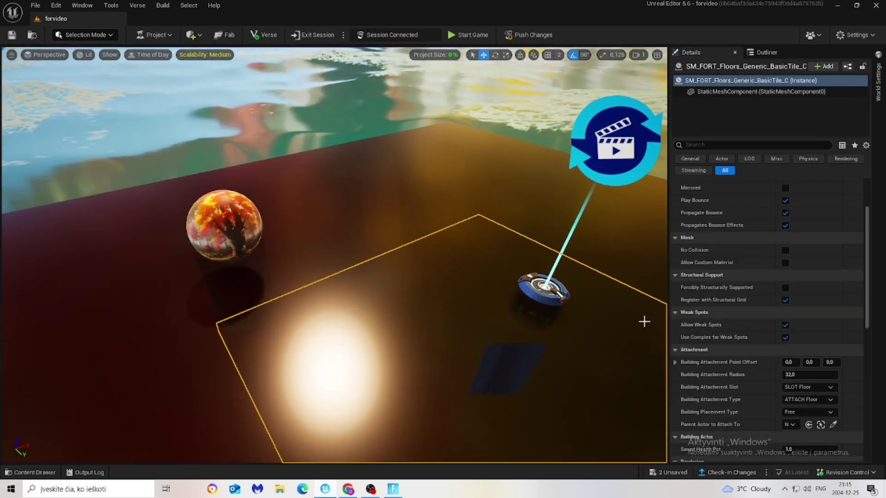
{"action": "left_click", "coordinate": [559, 294]}
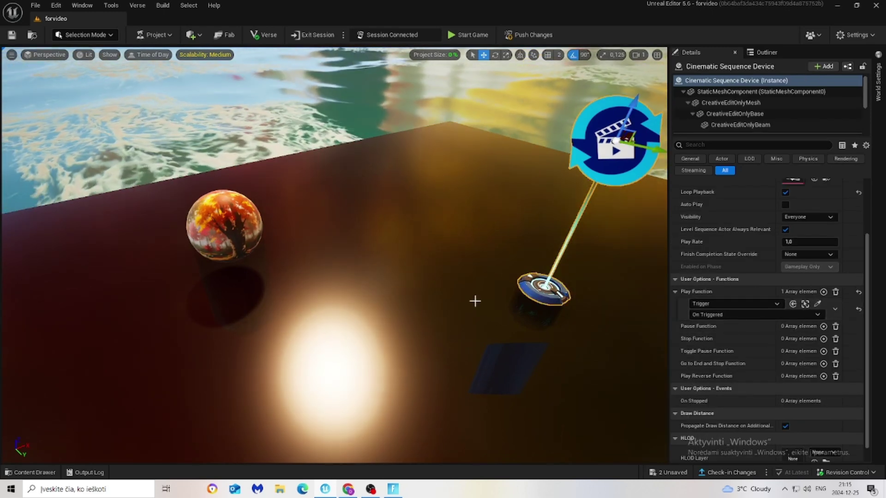
{"action": "right_click_drag", "start_coordinate": [416, 288], "coordinate": [416, 289]}
{"action": "left_click", "coordinate": [184, 277]}
- Alt-duplicate the trigger sphere and the Cinematic Sequence Device beside the originals
{"action": "left_click", "coordinate": [334, 258]}
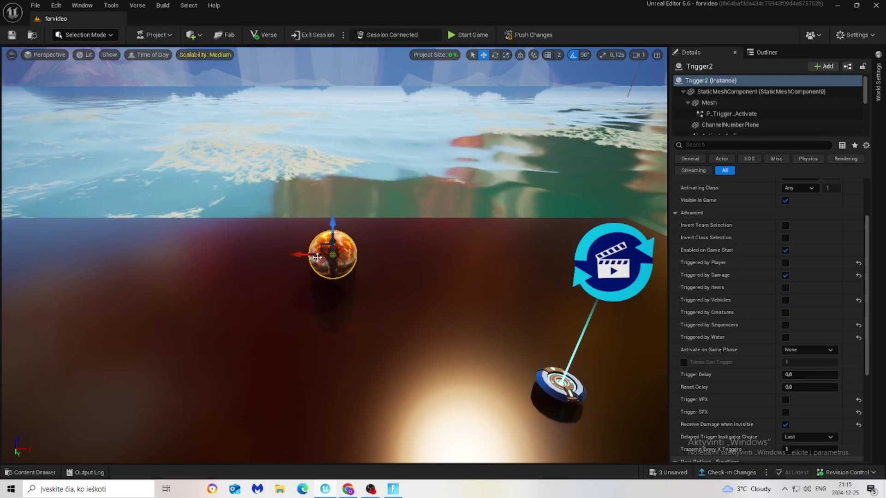
{"action": "left_click_drag", "start_coordinate": [317, 257], "coordinate": [423, 257], "text": "alt"}
{"action": "right_click_drag", "start_coordinate": [424, 257], "coordinate": [286, 278]}
{"action": "left_click", "coordinate": [438, 405]}
{"action": "left_click", "coordinate": [258, 259]}
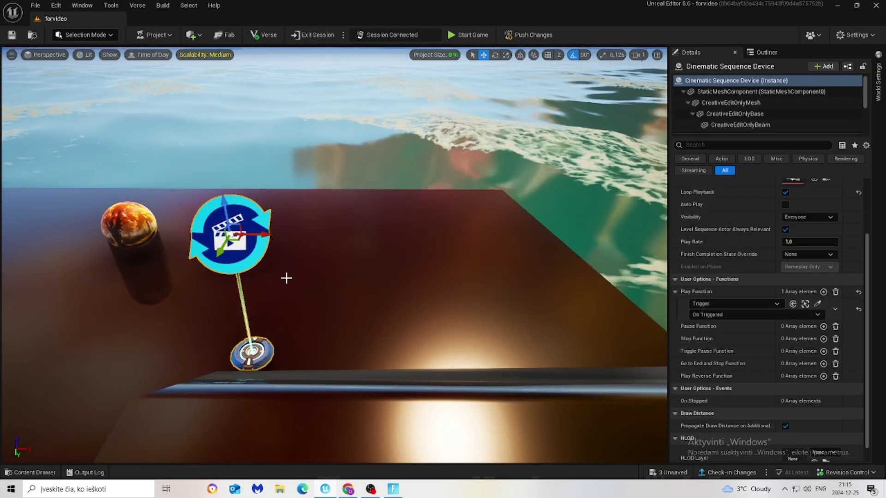
{"action": "left_click_drag", "start_coordinate": [268, 234], "coordinate": [470, 293], "text": "alt"}
{"action": "left_click", "coordinate": [470, 292]}
{"action": "right_click_drag", "start_coordinate": [471, 292], "coordinate": [248, 351]}
{"action": "left_click", "coordinate": [261, 267]}
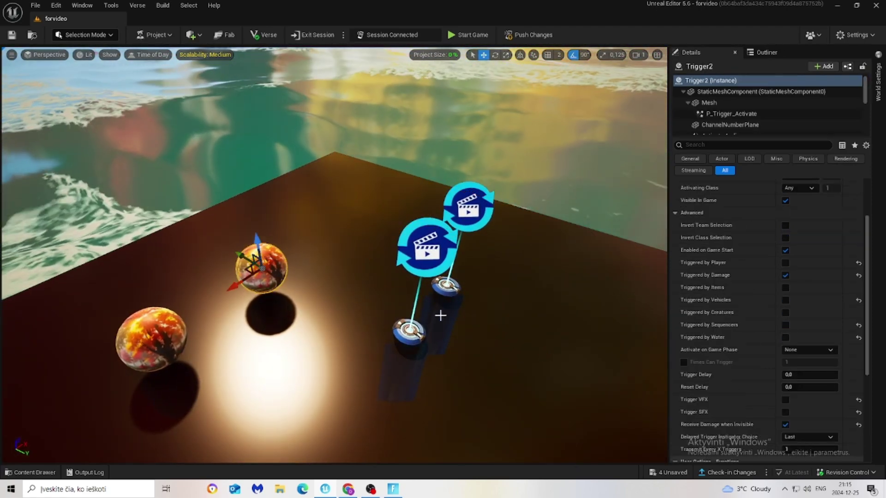
- Give the first cinematic device a Stop entry fired by Trigger2's On Triggered
{"action": "left_click", "coordinate": [427, 249]}
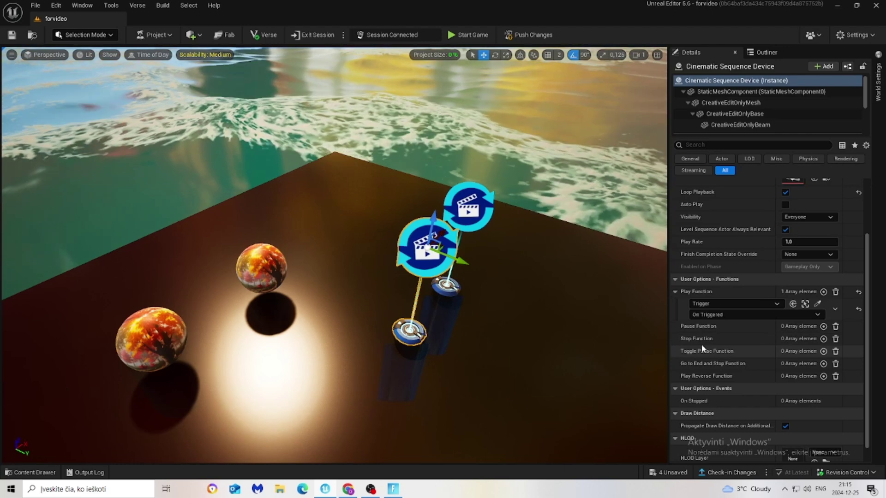
{"action": "left_click", "coordinate": [824, 339]}
{"action": "left_click", "coordinate": [708, 352]}
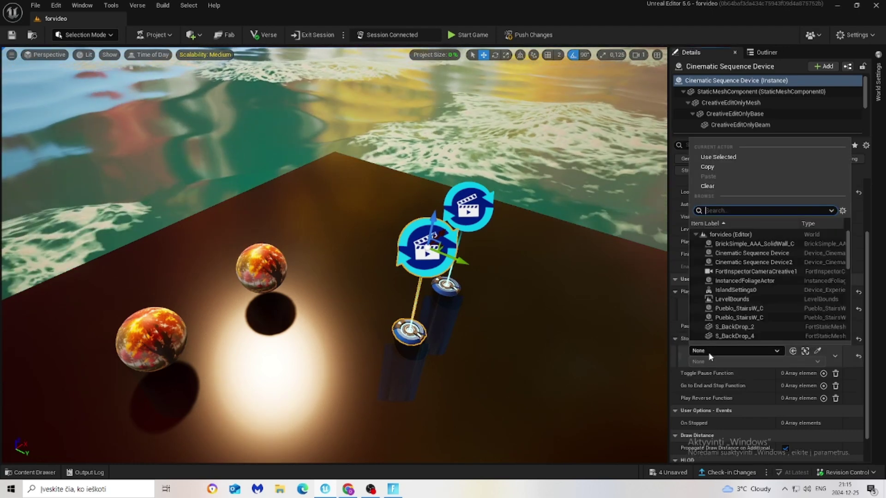
{"action": "type", "text": "trigger"}
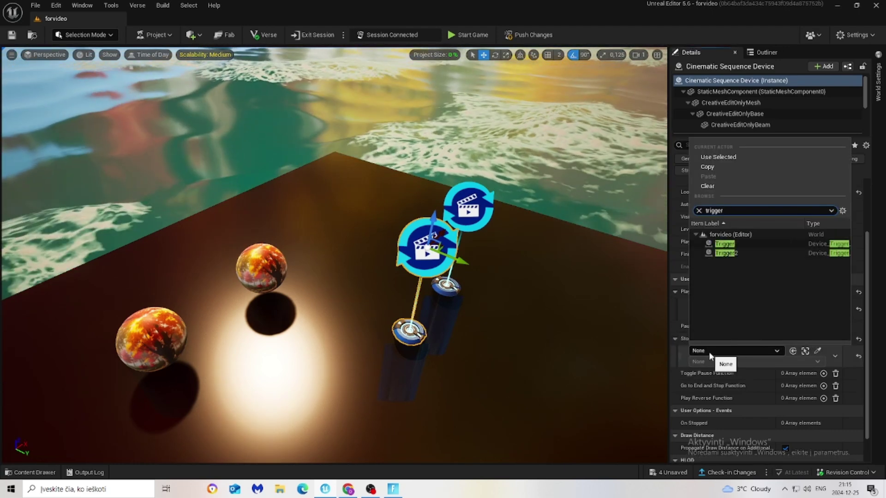
{"action": "left_click", "coordinate": [726, 253]}
{"action": "left_click", "coordinate": [716, 362]}
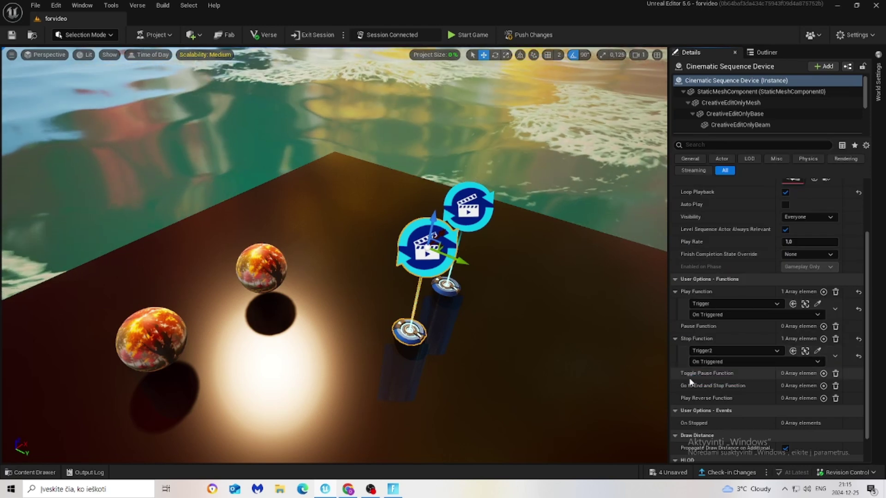
{"action": "left_click", "coordinate": [434, 384]}
- Set the second device to play on Trigger2's On Triggered and stop on Trigger
{"action": "left_click", "coordinate": [469, 209]}
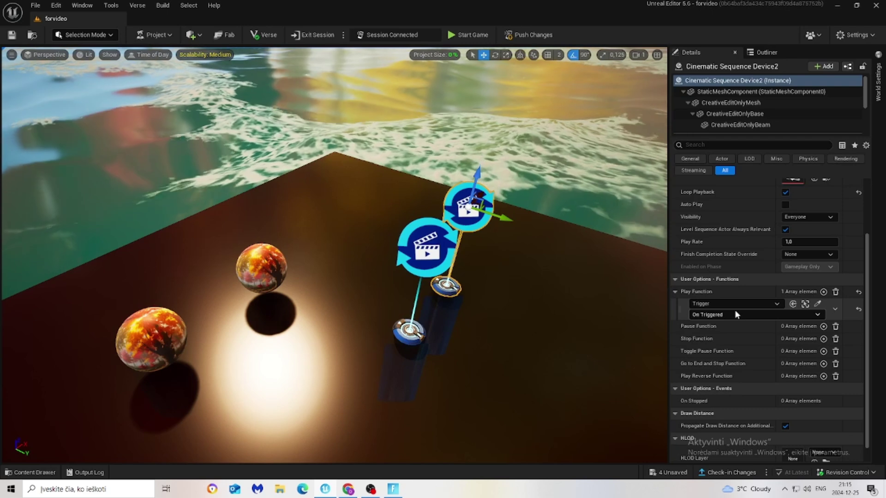
{"action": "left_click", "coordinate": [735, 305]}
{"action": "type", "text": "trigger"}
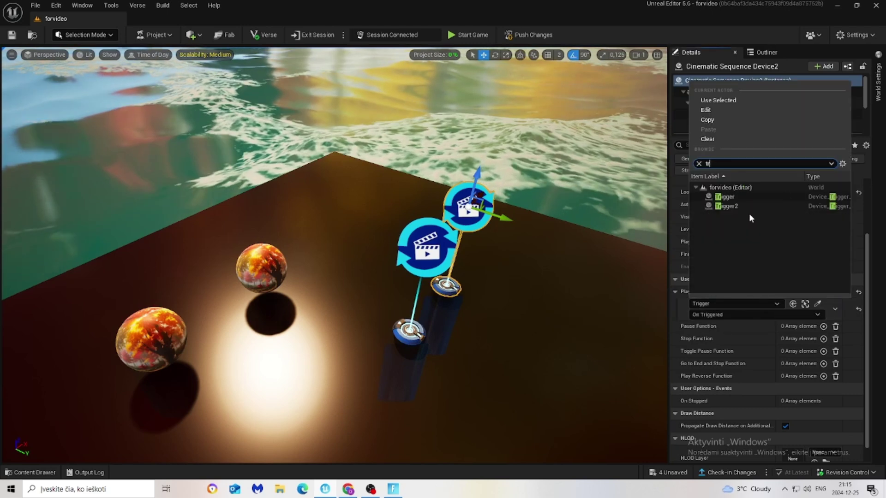
{"action": "left_click", "coordinate": [727, 206]}
{"action": "left_click", "coordinate": [712, 315]}
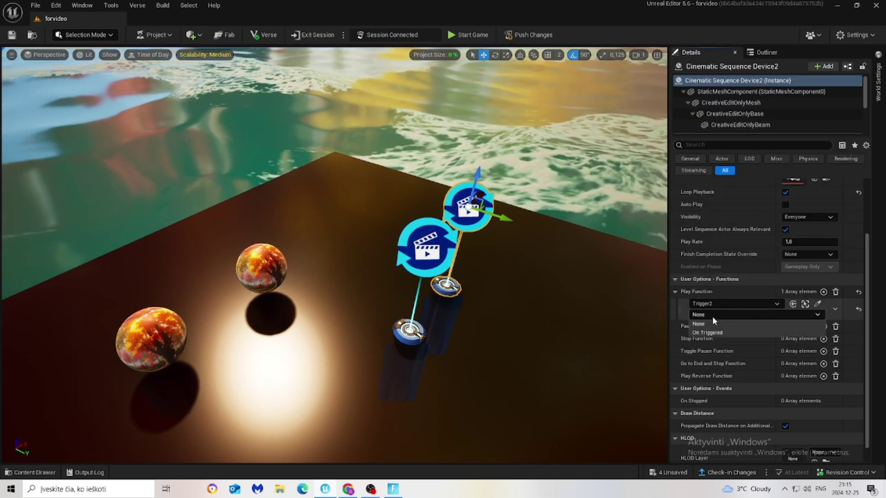
{"action": "left_click", "coordinate": [727, 330]}
{"action": "left_click", "coordinate": [823, 339]}
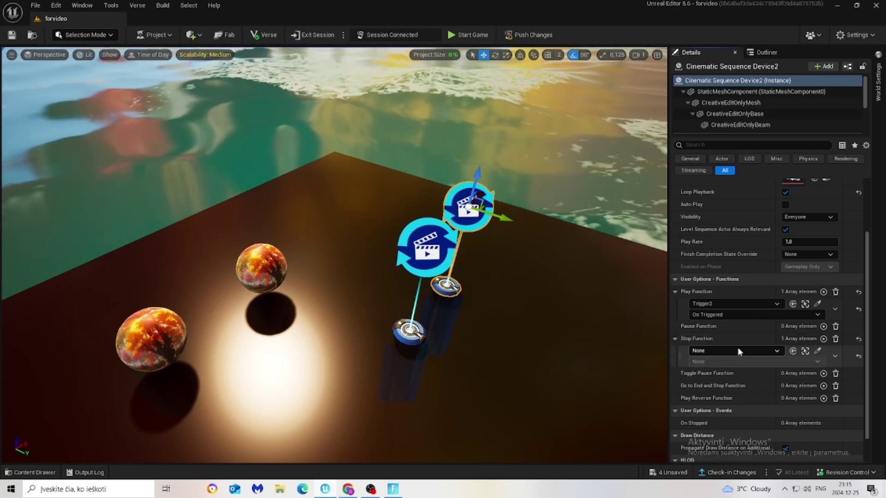
{"action": "left_click", "coordinate": [735, 350]}
{"action": "type", "text": "tr"}
{"action": "left_click", "coordinate": [724, 244]}
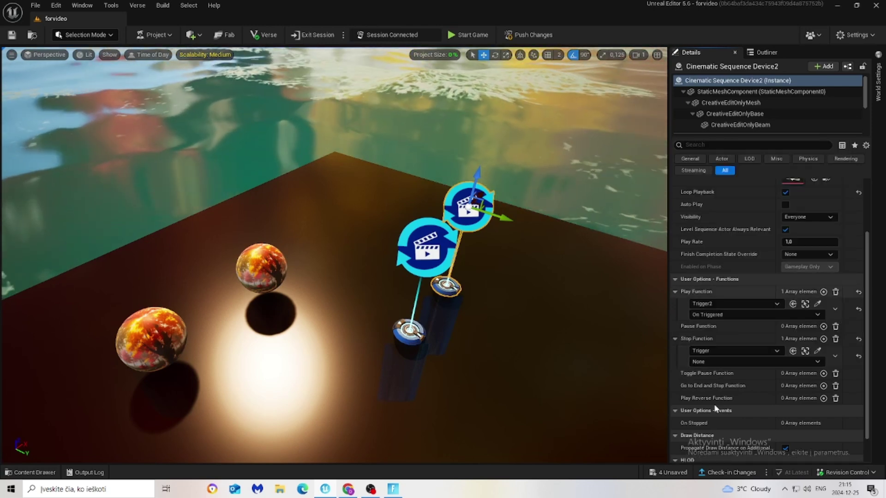
{"action": "left_click", "coordinate": [636, 382]}
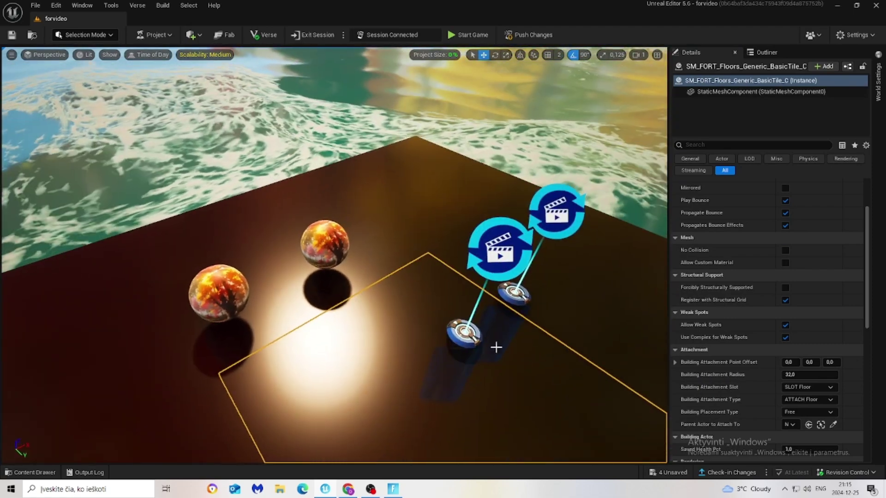
- Delete the duplicate Trigger2, confirming the referenced-actor deletion, then reselect the remaining cinematic device
{"action": "left_click", "coordinate": [499, 252]}
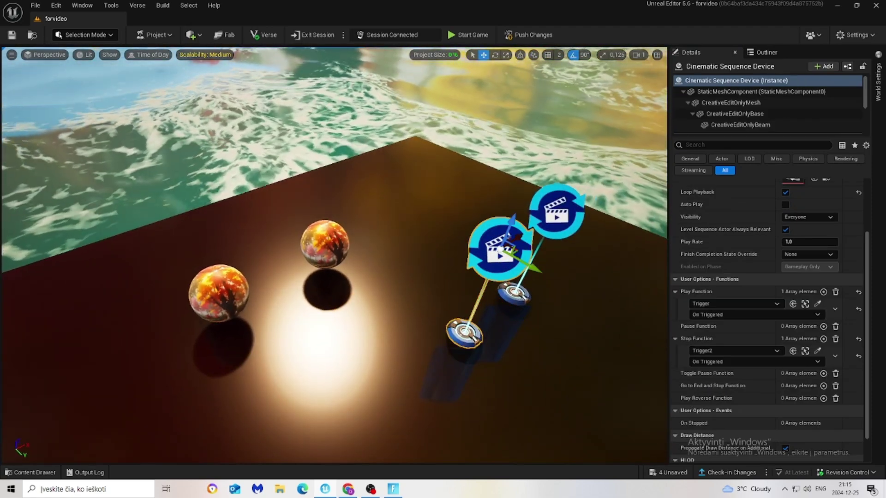
{"action": "left_click", "coordinate": [539, 270]}
{"action": "key", "text": "ctrl+z"}
{"action": "key", "text": "ctrl+z"}
{"action": "key", "text": "ctrl+z"}
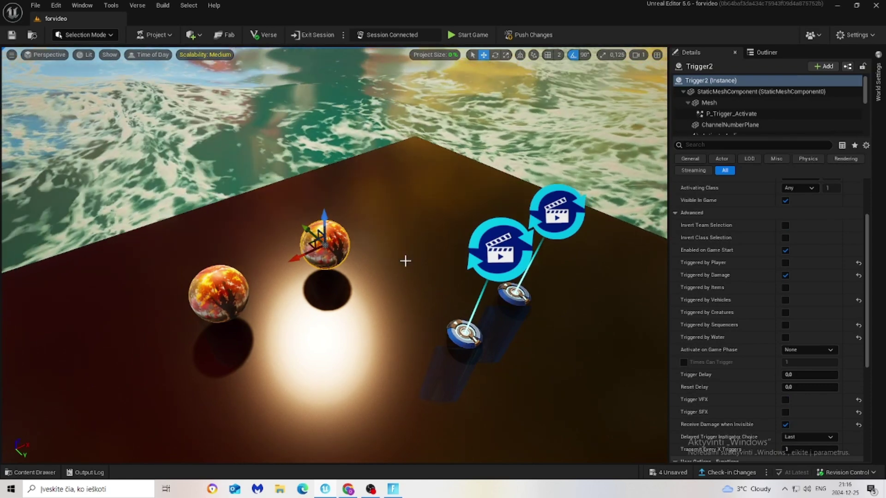
{"action": "key", "text": "Delete"}
{"action": "left_click", "coordinate": [538, 286]}
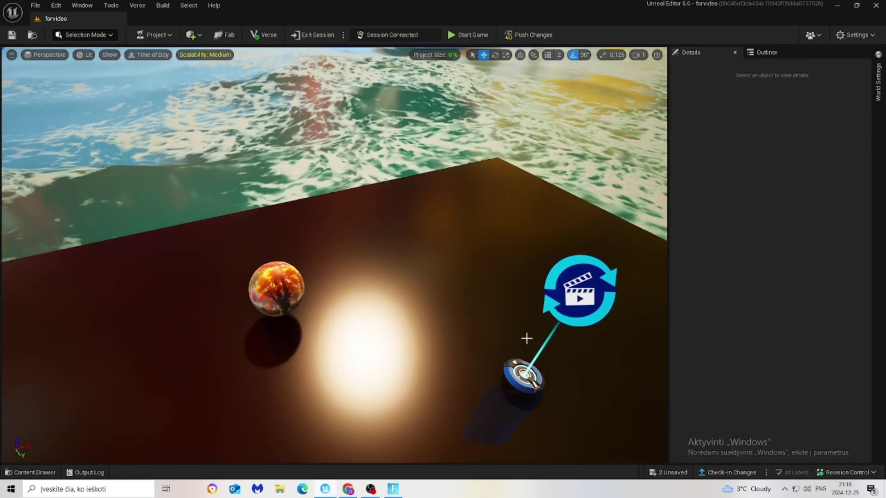
{"action": "left_click", "coordinate": [533, 386]}
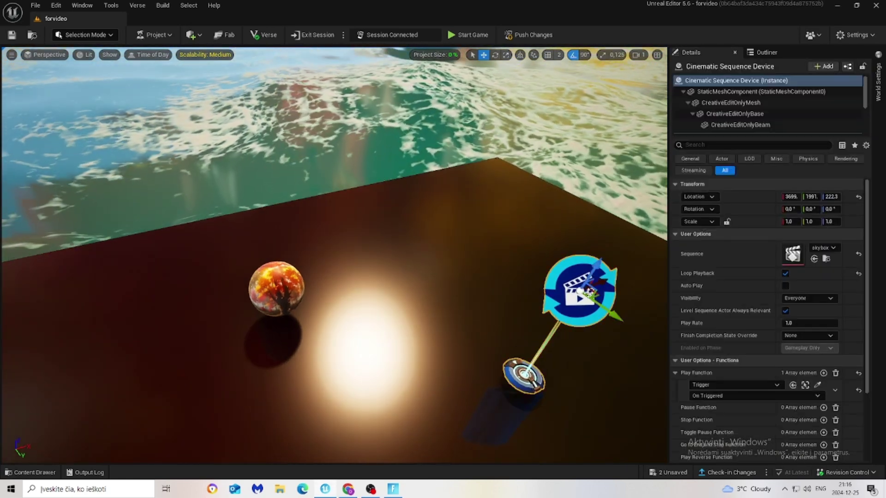
{"action": "right_click_drag", "start_coordinate": [335, 254], "coordinate": [335, 254]}
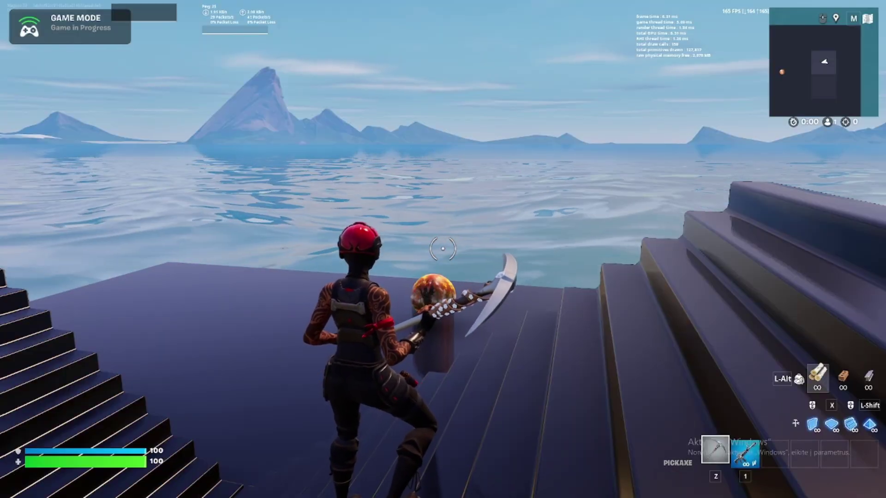
- Switch to the assault rifle and aim at the autumn sphere to trigger the forest sequence
{"action": "key", "text": "1"}
{"action": "right_click", "coordinate": [443, 249]}
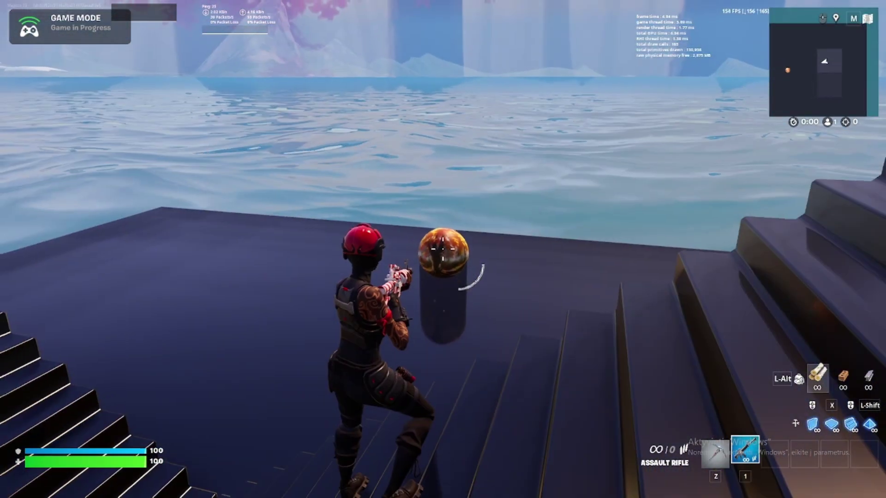
{"action": "key", "text": "z"}
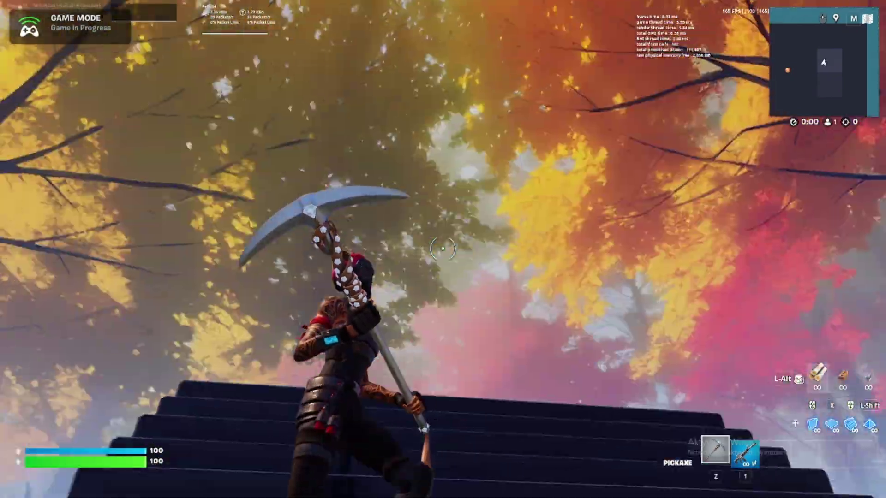
- Build walls and a ramp with the pickaxe, then edit the walls
{"action": "left_click", "coordinate": [442, 249]}
{"action": "left_click", "coordinate": [443, 249]}
{"action": "key", "text": "f"}
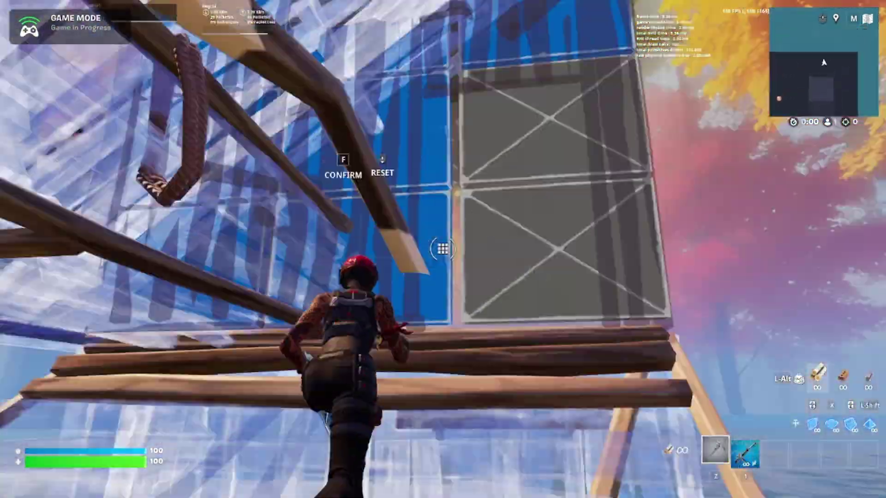
{"action": "key", "text": "f"}
{"action": "left_click", "coordinate": [443, 249]}
{"action": "key", "text": "f"}
{"action": "left_click", "coordinate": [443, 249]}
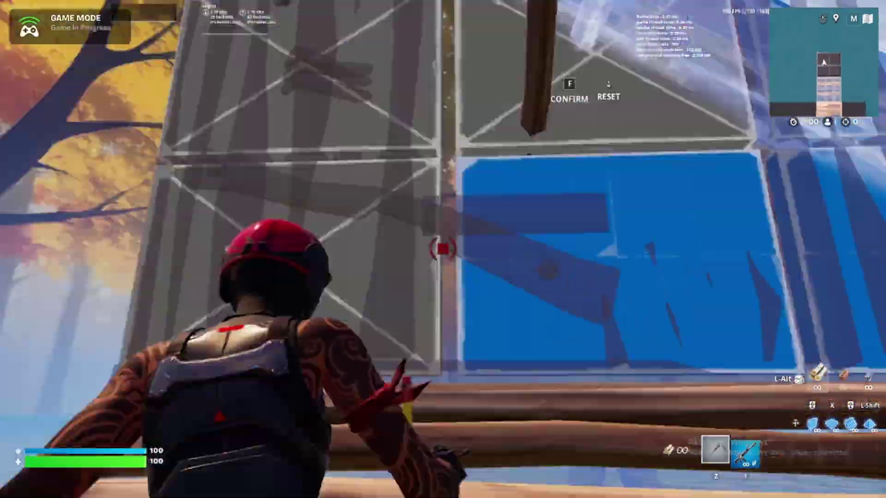